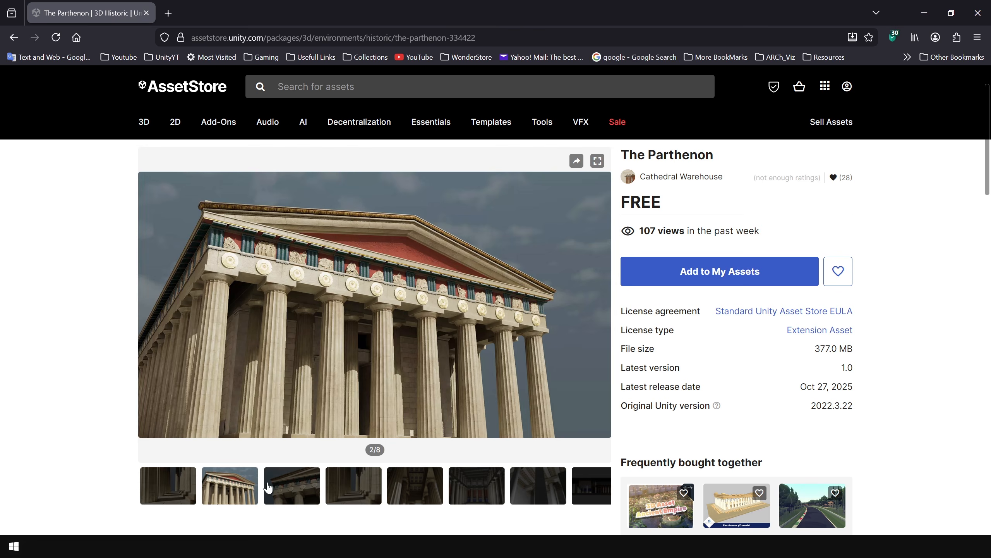
# Step: Look through the Parthenon asset's preview images, add the free asset to My Assets and open it in Unity
pyautogui.click(365, 487)
pyautogui.click(413, 489)
pyautogui.click(476, 488)
pyautogui.click(230, 486)
pyautogui.click(736, 278)
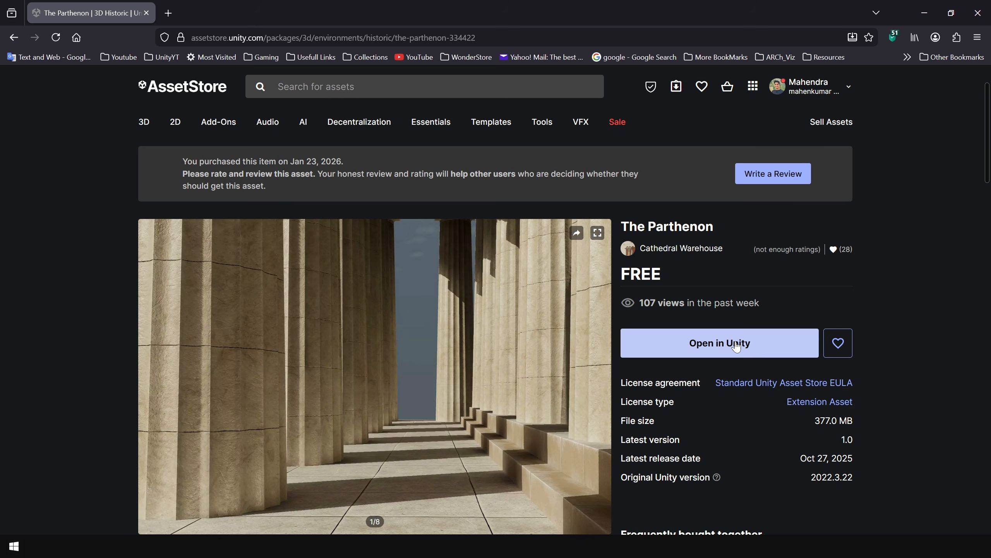
pyautogui.click(736, 347)
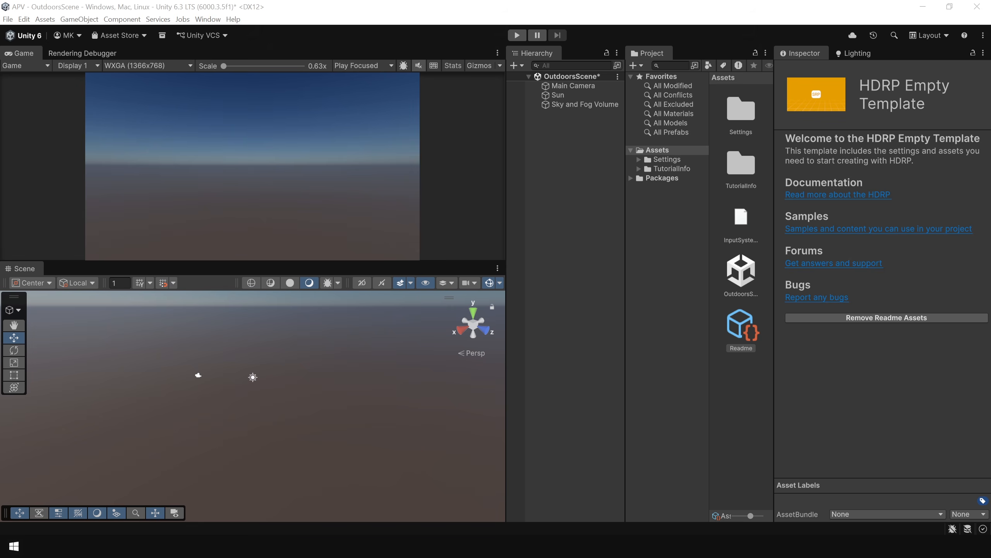
# Step: Search for "parth" among My Assets in the Package Manager and import The Parthenon package into the project
pyautogui.click(208, 19)
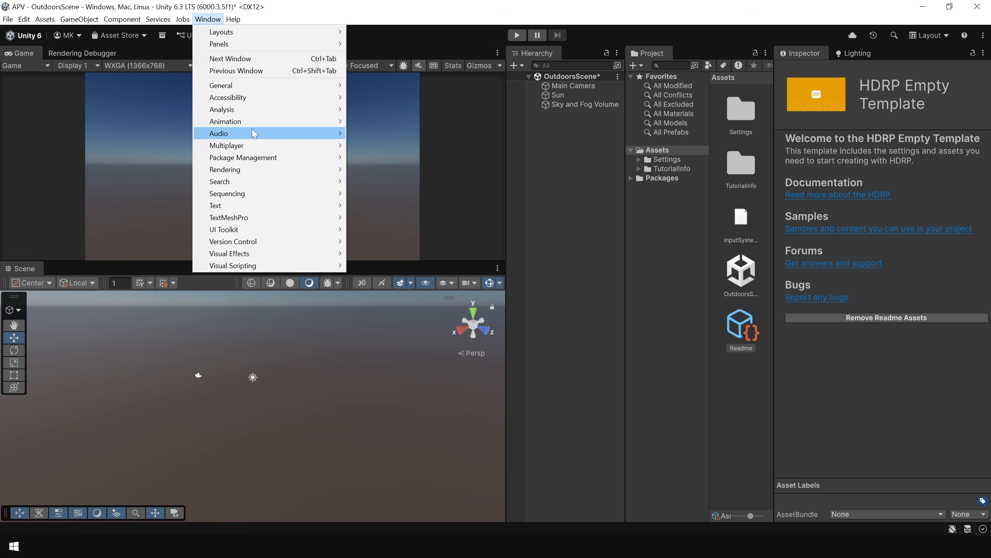
pyautogui.moveTo(266, 158)
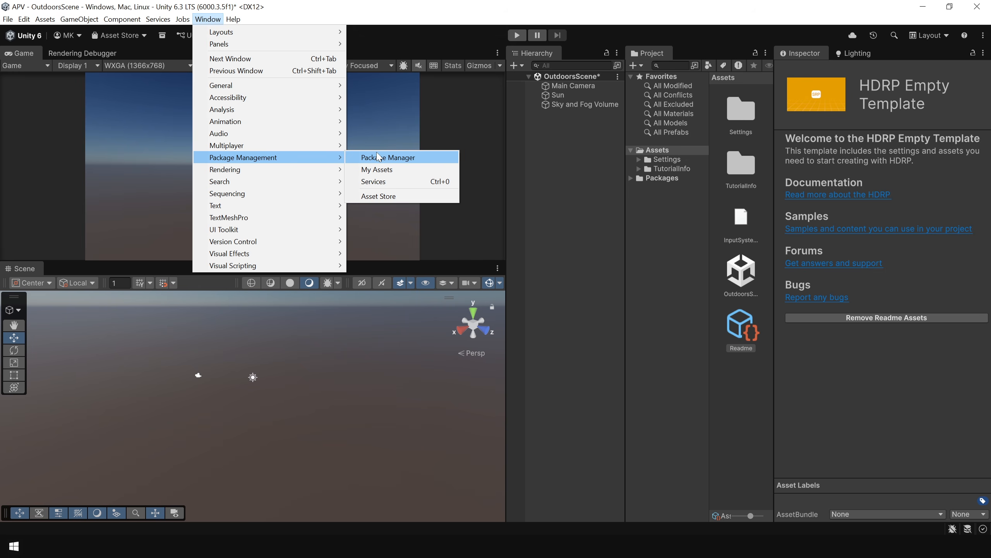
pyautogui.click(394, 157)
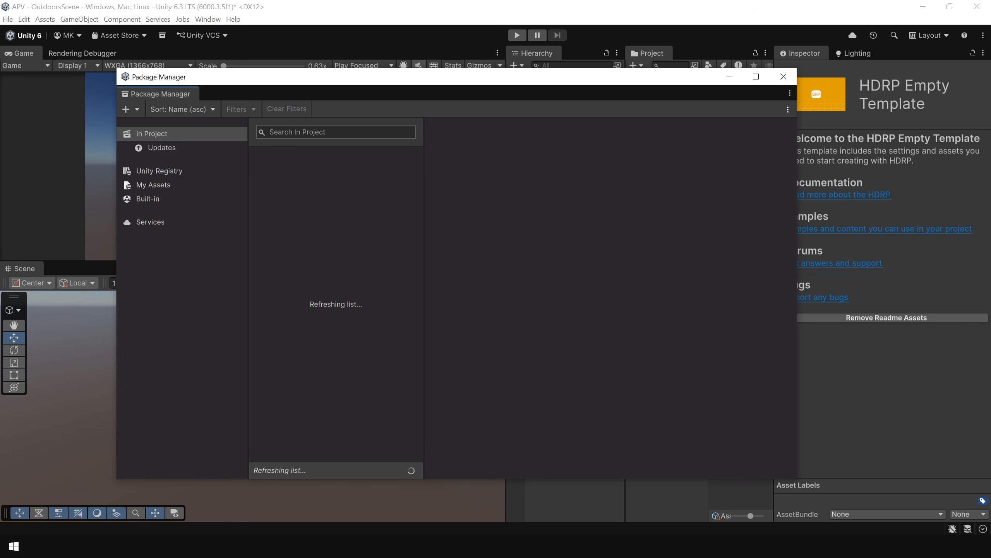
pyautogui.write('parth')
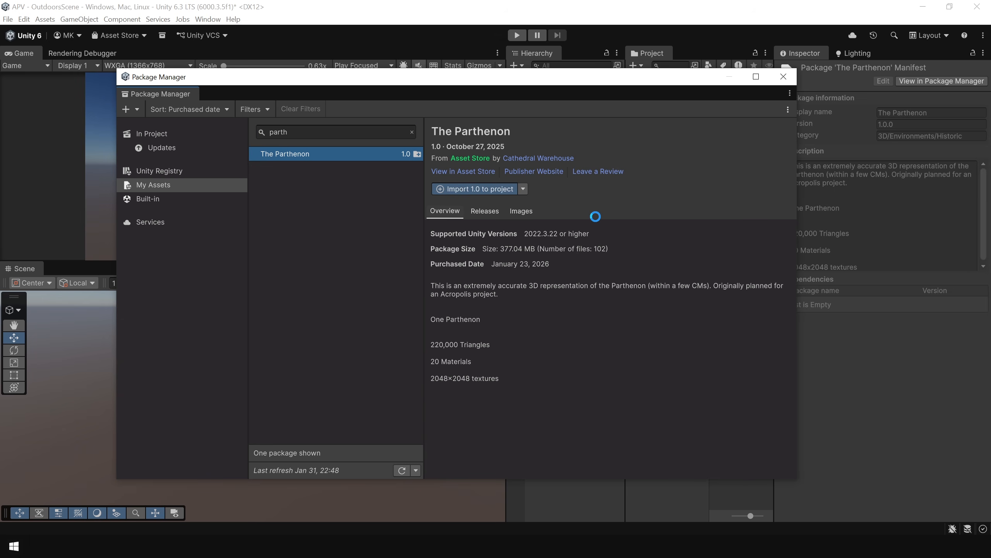
pyautogui.click(807, 419)
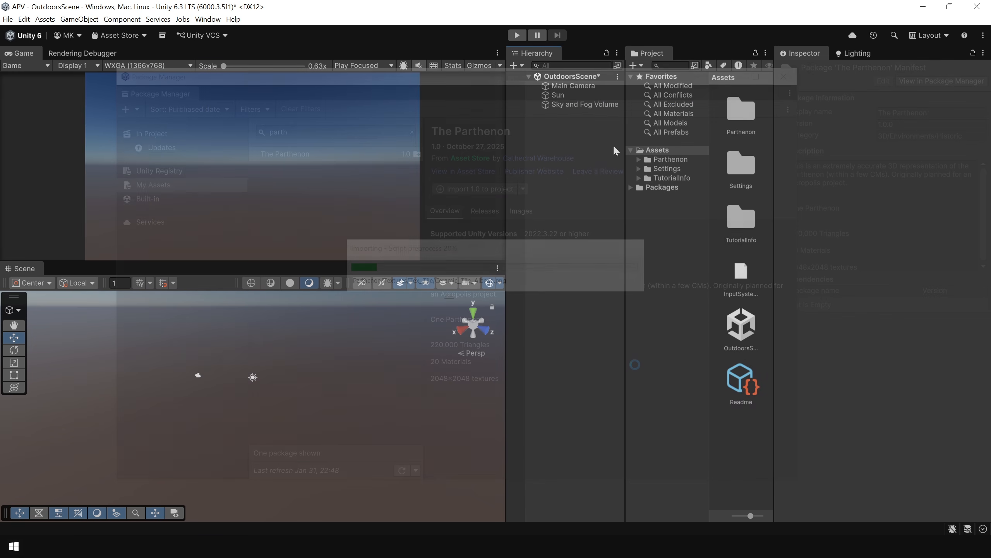
# Step: Open the Demo scene from the Parthenon assets folder
pyautogui.click(665, 159)
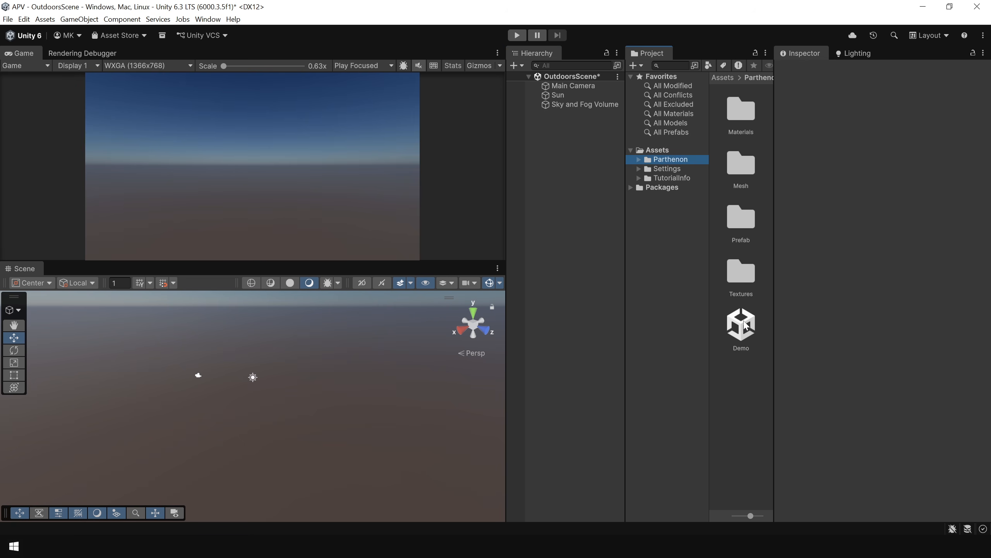
pyautogui.doubleClick(741, 326)
pyautogui.click(529, 293)
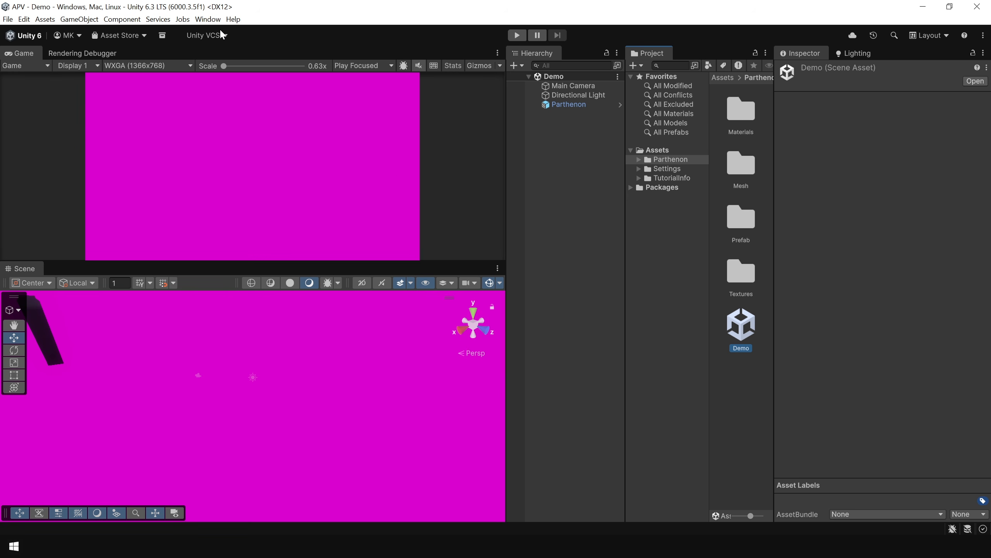
# Step: Convert all built-in materials in the project to HDRP with the HDRP Wizard
pyautogui.click(207, 19)
pyautogui.moveTo(292, 168)
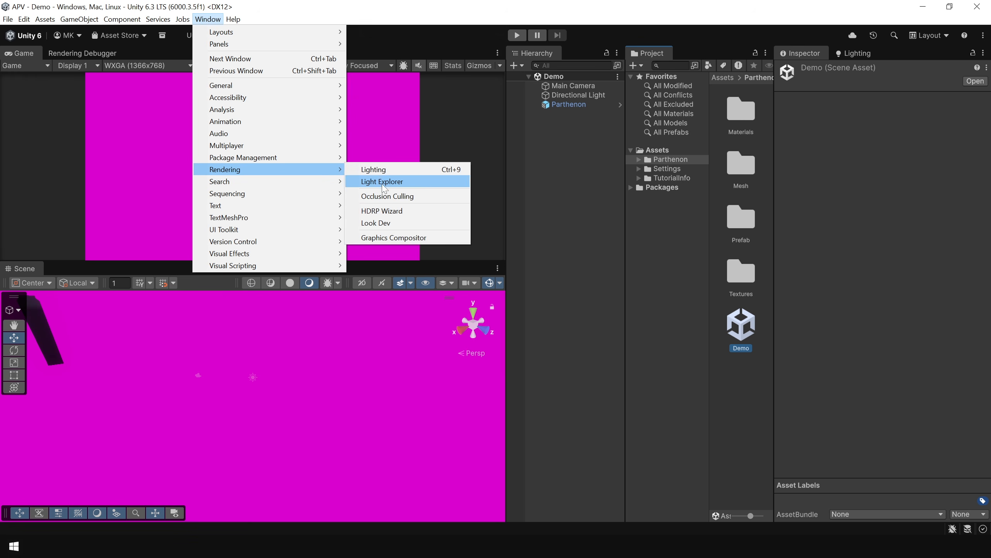
pyautogui.click(397, 212)
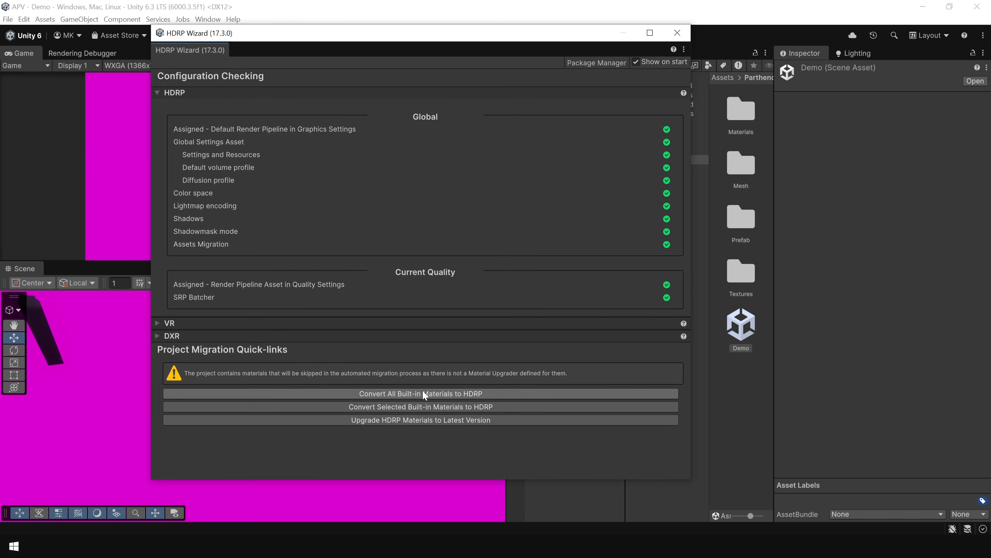
pyautogui.click(463, 393)
pyautogui.click(517, 294)
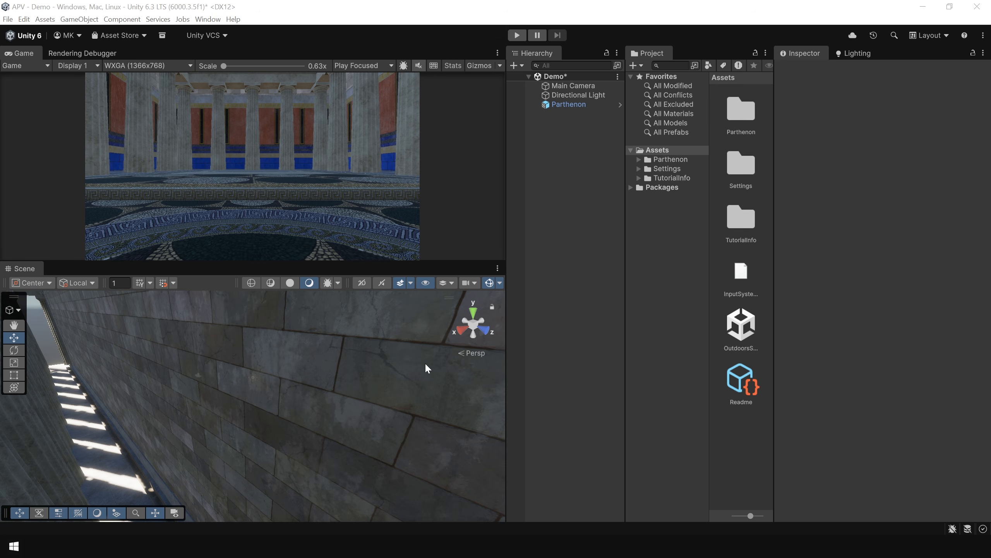
# Step: Align the Main Camera with a scene view looking down the passage between the Parthenon's stone wall and columns
pyautogui.keyDown('alt'); pyautogui.moveTo(304, 411); pyautogui.dragTo(245, 350, button='right'); pyautogui.keyUp('alt')
pyautogui.keyDown('alt'); pyautogui.moveTo(235, 351); pyautogui.dragTo(297, 370); pyautogui.keyUp('alt')
pyautogui.keyDown('alt'); pyautogui.moveTo(205, 383); pyautogui.dragTo(355, 414); pyautogui.keyUp('alt')
pyautogui.keyDown('alt'); pyautogui.moveTo(354, 413); pyautogui.dragTo(274, 363, button='right'); pyautogui.keyUp('alt')
pyautogui.keyDown('alt'); pyautogui.moveTo(273, 364); pyautogui.dragTo(367, 398); pyautogui.keyUp('alt')
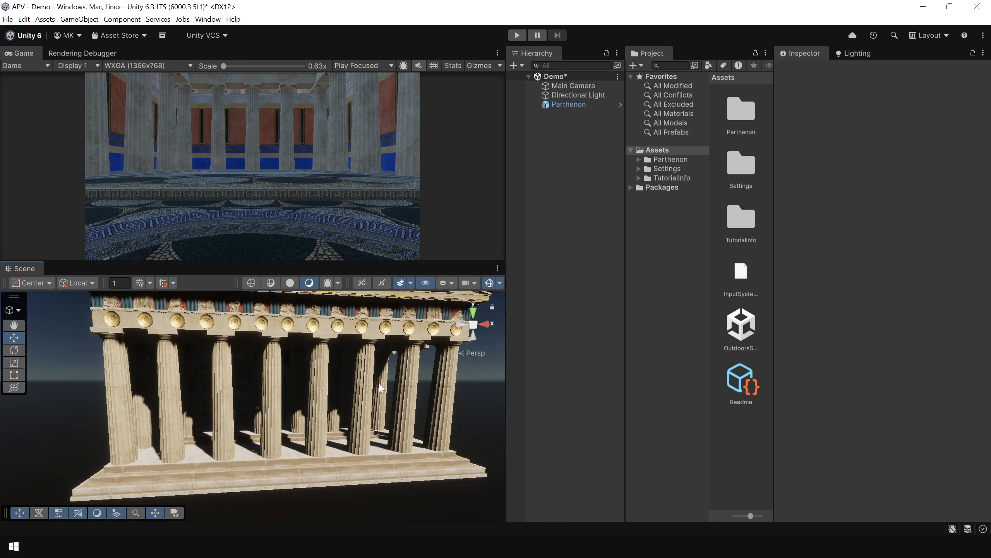
pyautogui.doubleClick(577, 87)
pyautogui.keyDown('alt'); pyautogui.moveTo(237, 481); pyautogui.dragTo(391, 390); pyautogui.keyUp('alt')
pyautogui.moveTo(391, 390); pyautogui.dragTo(501, 445, button='right')
pyautogui.click(553, 181)
pyautogui.click(568, 87)
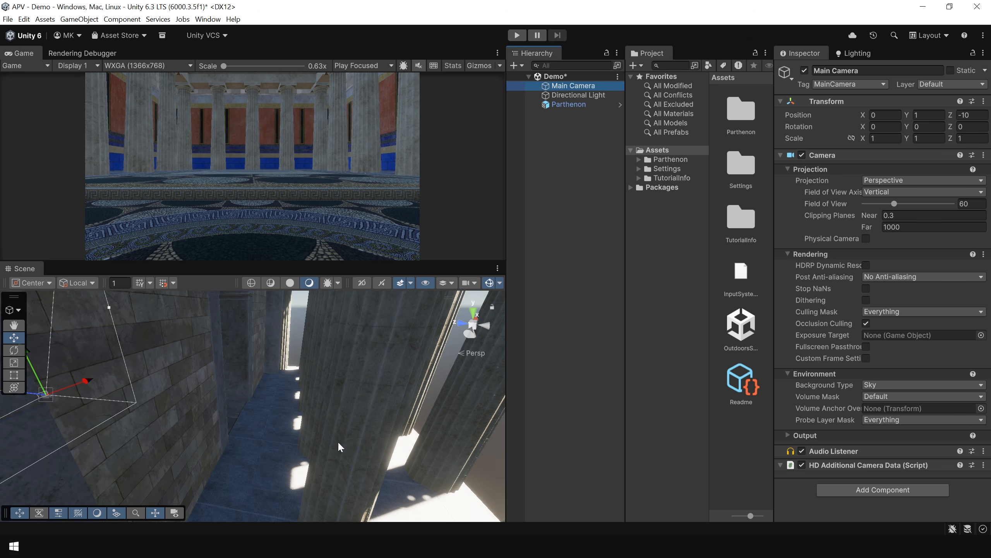
pyautogui.hotkey('ctrl', 'shift', 'f')
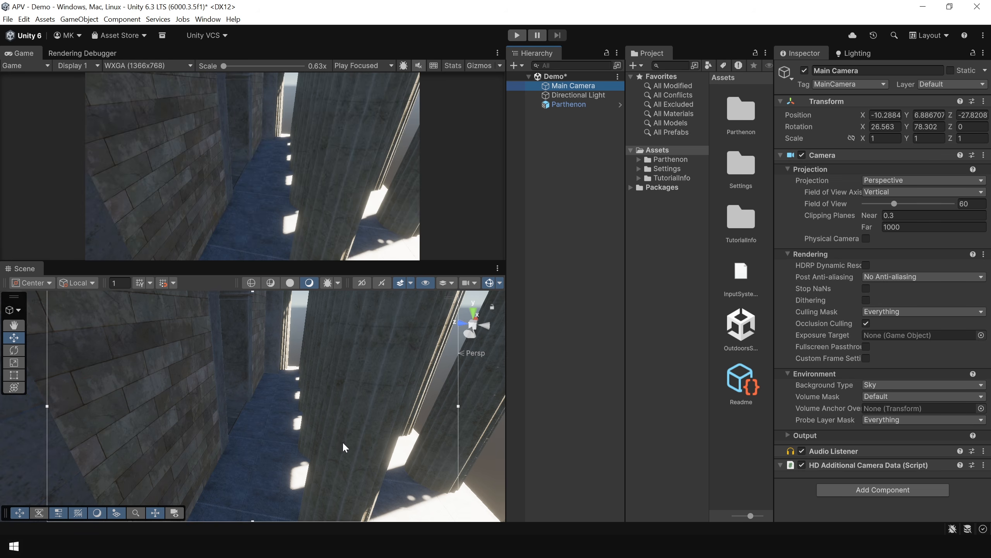
# Step: Set the Directional Light's X rotation to 25
pyautogui.click(583, 96)
pyautogui.click(892, 127)
pyautogui.write('25')
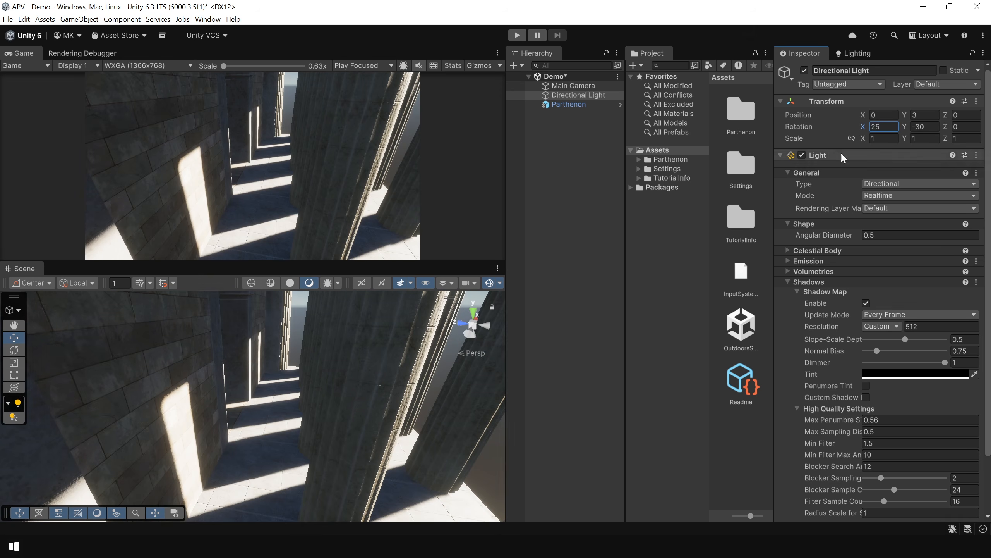
pyautogui.click(564, 198)
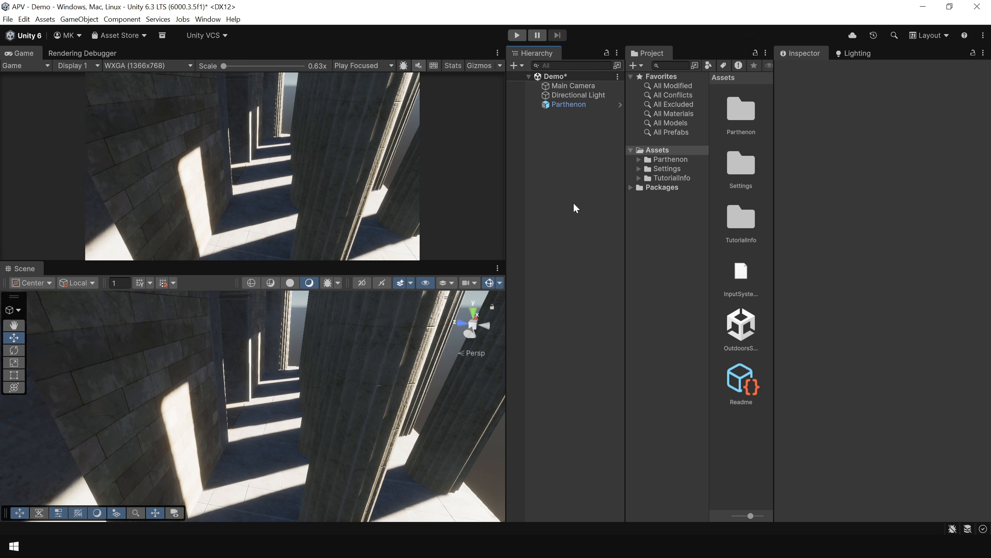
# Step: Add a Sky and Fog Global Volume to the scene and review its available sky types
pyautogui.rightClick(545, 170)
pyautogui.moveTo(611, 439)
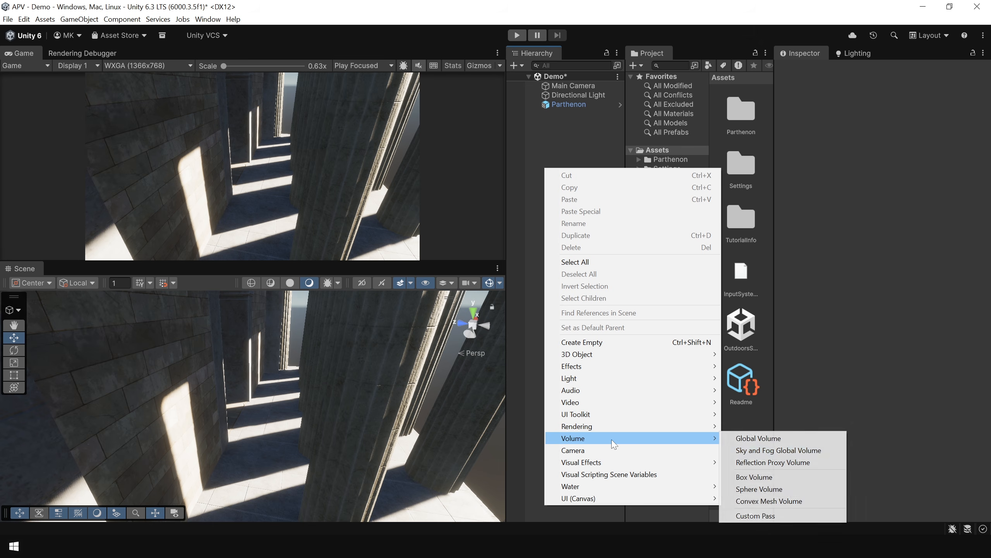
pyautogui.click(804, 451)
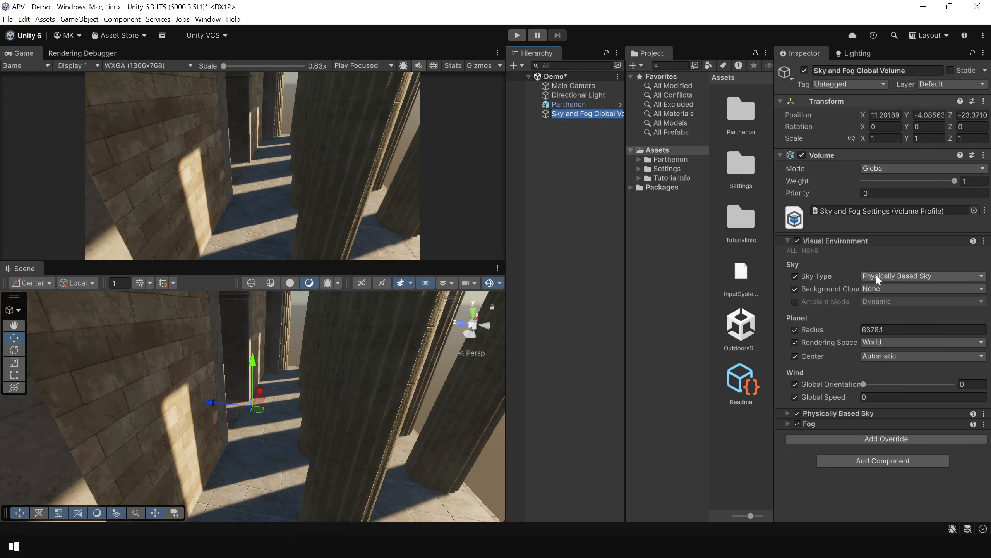
pyautogui.click(899, 273)
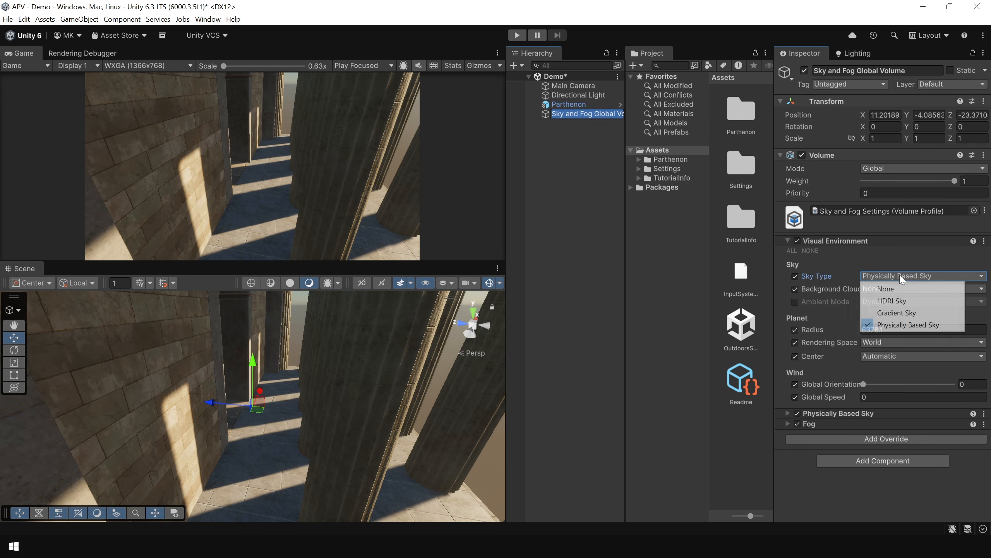
pyautogui.click(894, 250)
pyautogui.click(584, 151)
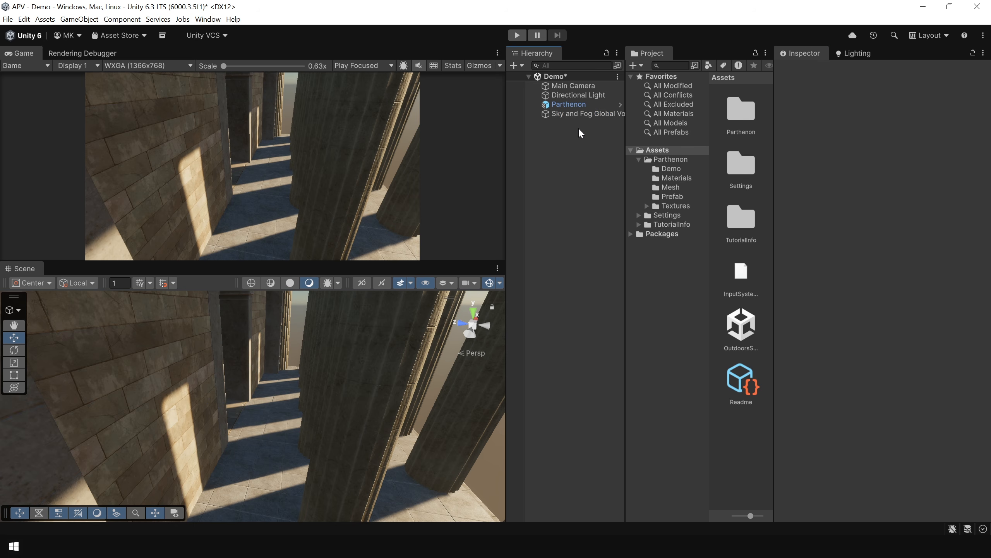
# Step: Assign the Sky and Fog Settings profile to the scene's lighting environment and set its Static Lighting Sky to PhysicallyBasedSky
pyautogui.click(582, 116)
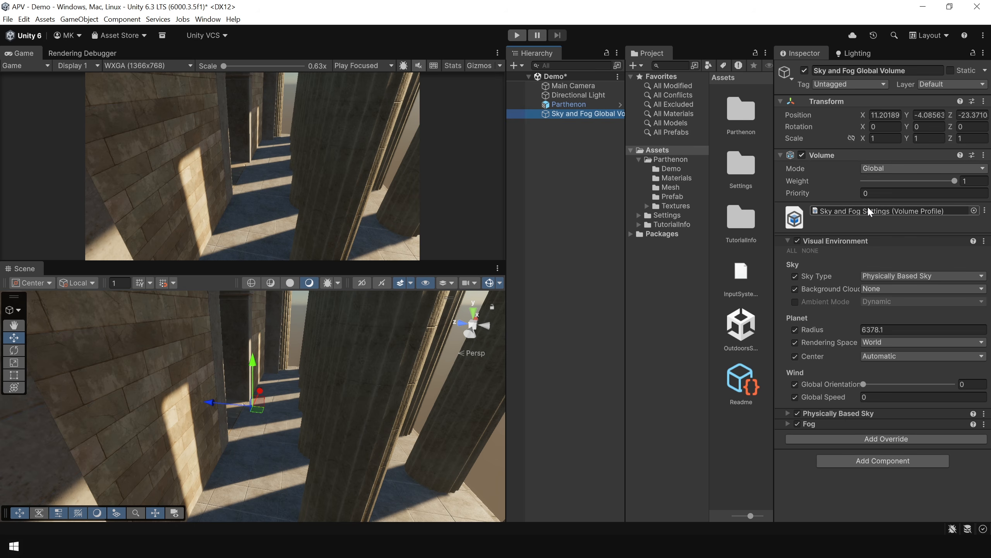
pyautogui.click(878, 210)
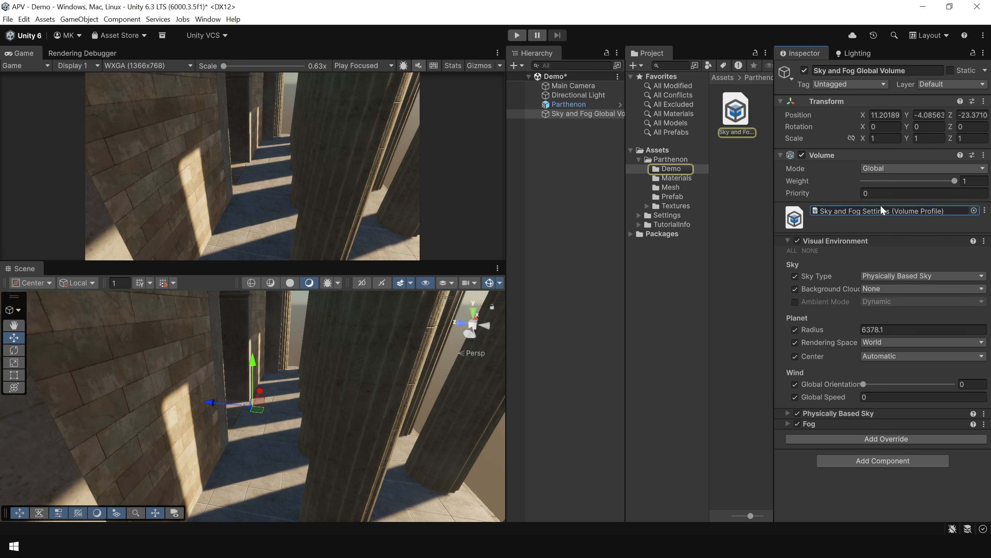
pyautogui.click(855, 54)
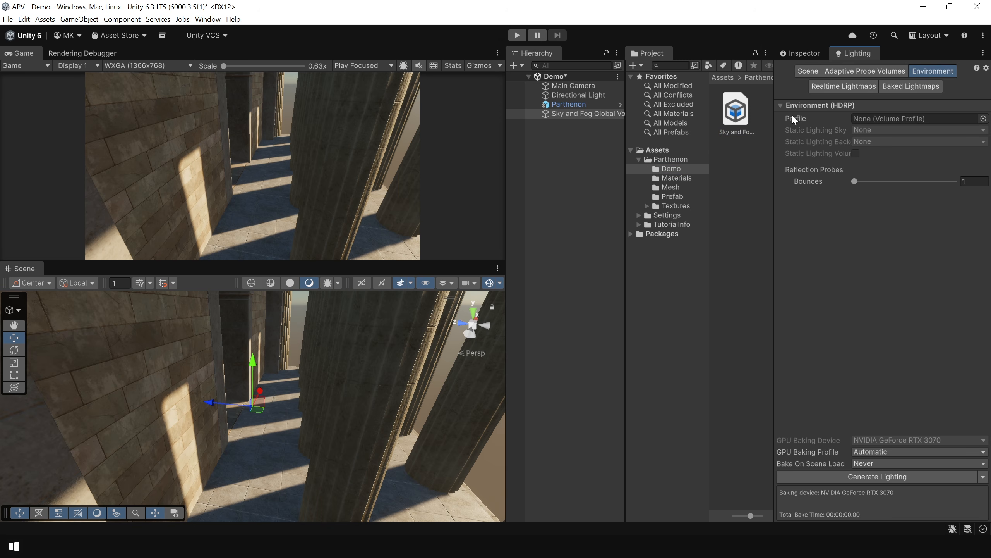
pyautogui.moveTo(737, 114); pyautogui.dragTo(887, 118)
pyautogui.click(888, 130)
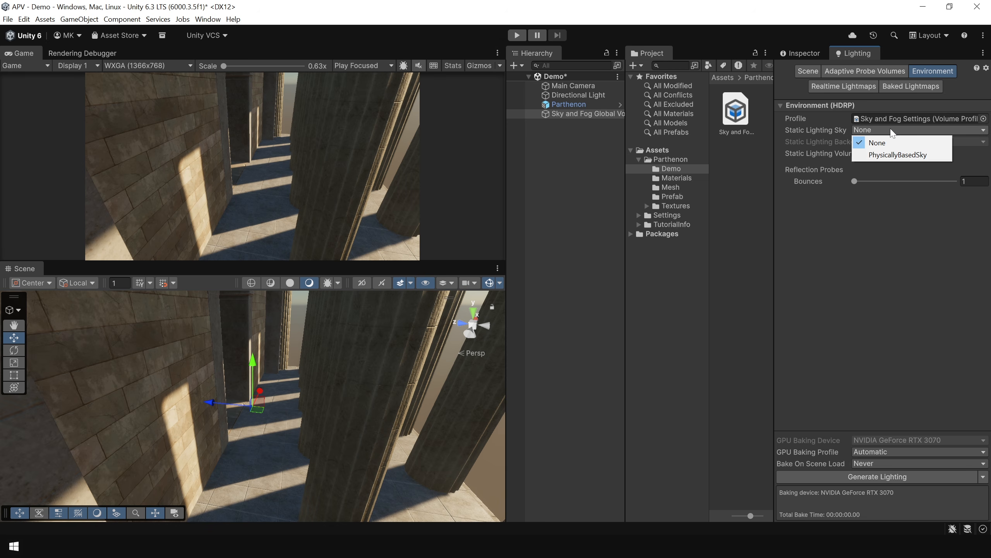
pyautogui.click(901, 155)
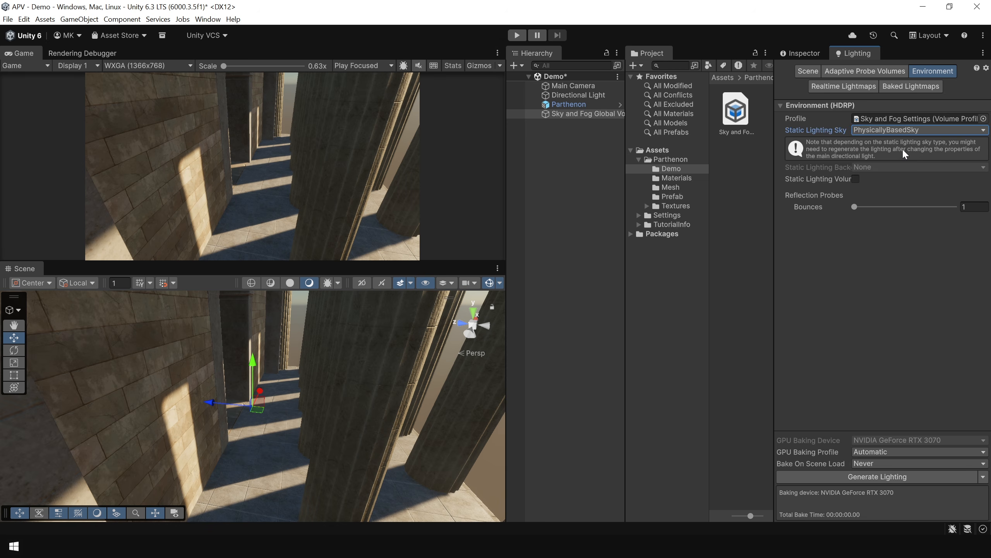
pyautogui.click(802, 52)
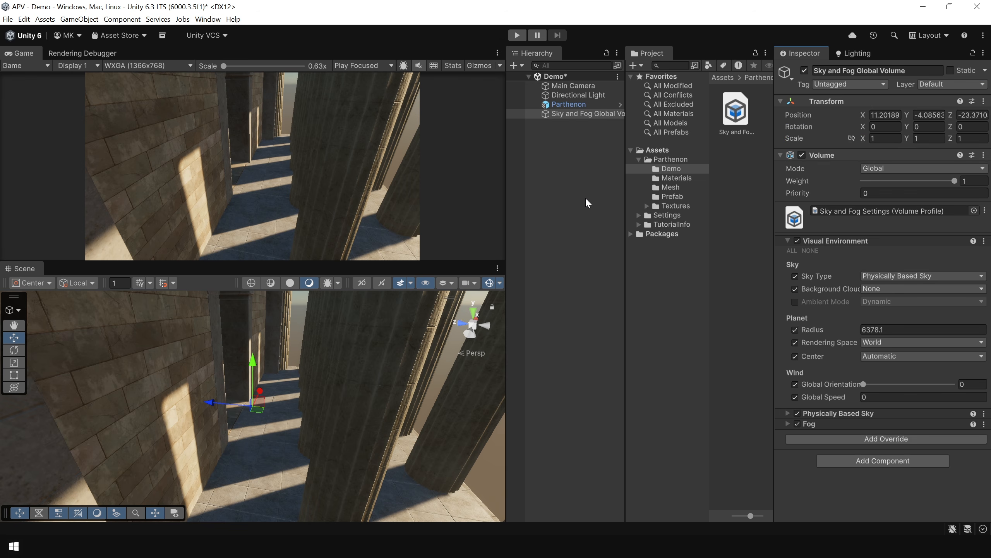
# Step: Add a Global Volume to the scene and create a new volume profile for it
pyautogui.click(568, 240)
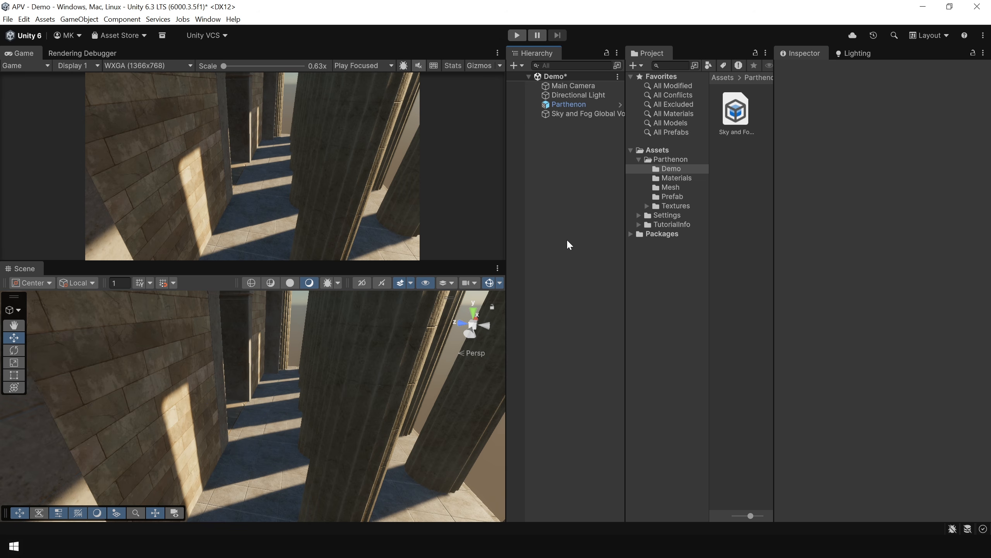
pyautogui.rightClick(550, 168)
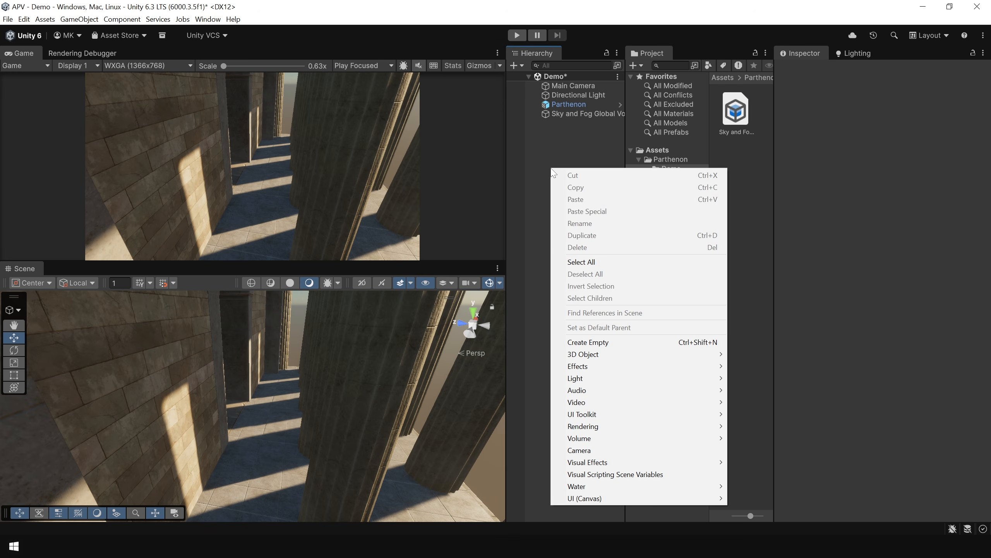
pyautogui.moveTo(603, 435)
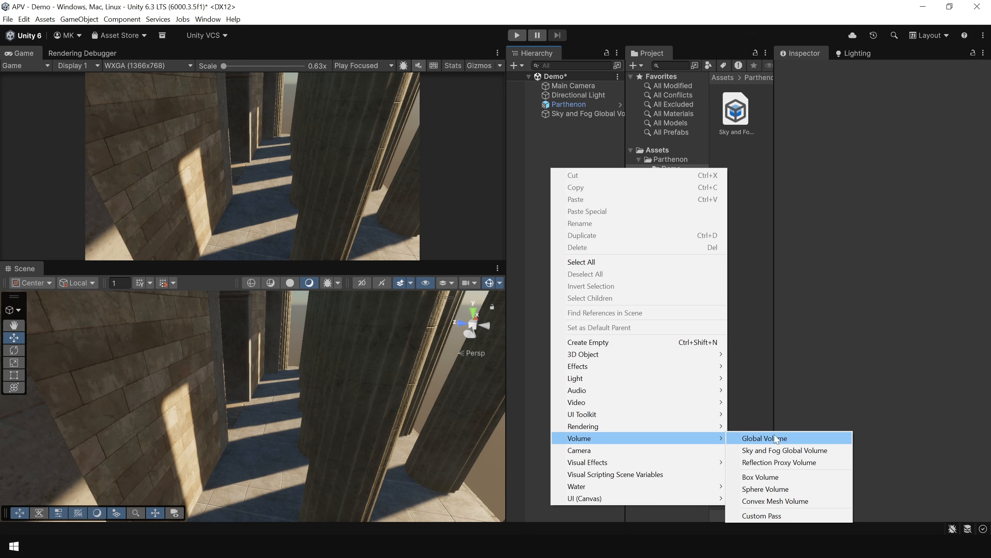
pyautogui.click(783, 438)
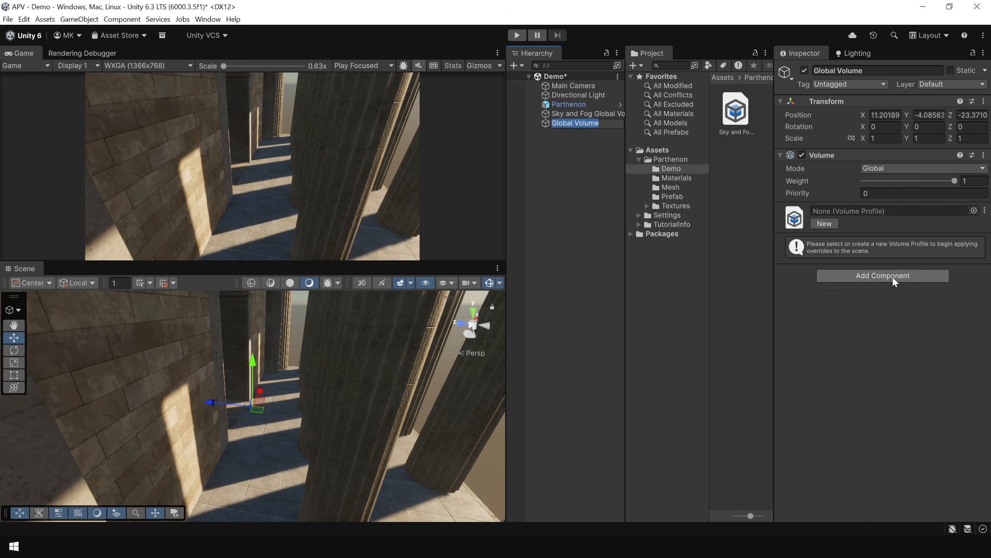
pyautogui.click(825, 224)
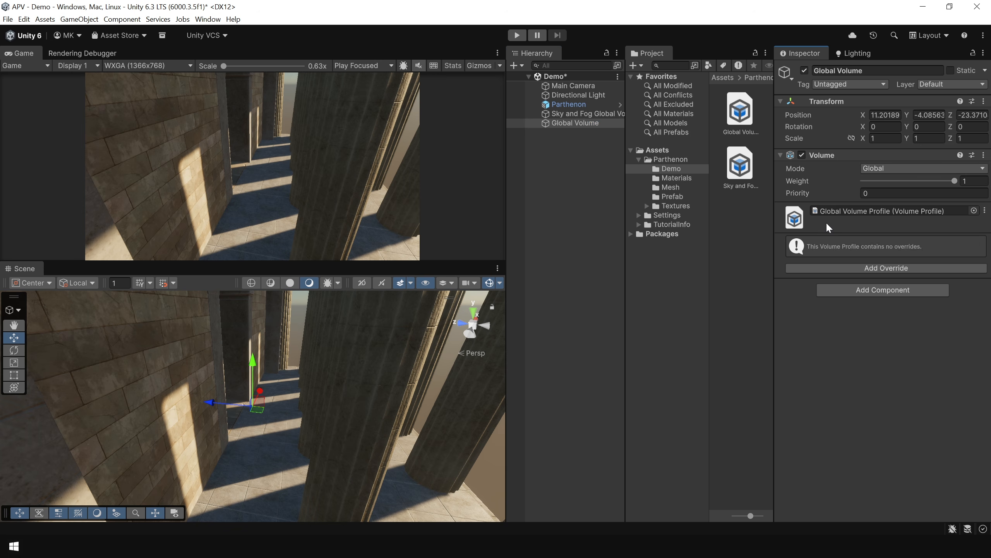
# Step: Add an Exposure override with all properties enabled to the Global Volume and set its mode to Automatic
pyautogui.click(891, 270)
pyautogui.click(868, 312)
pyautogui.click(792, 251)
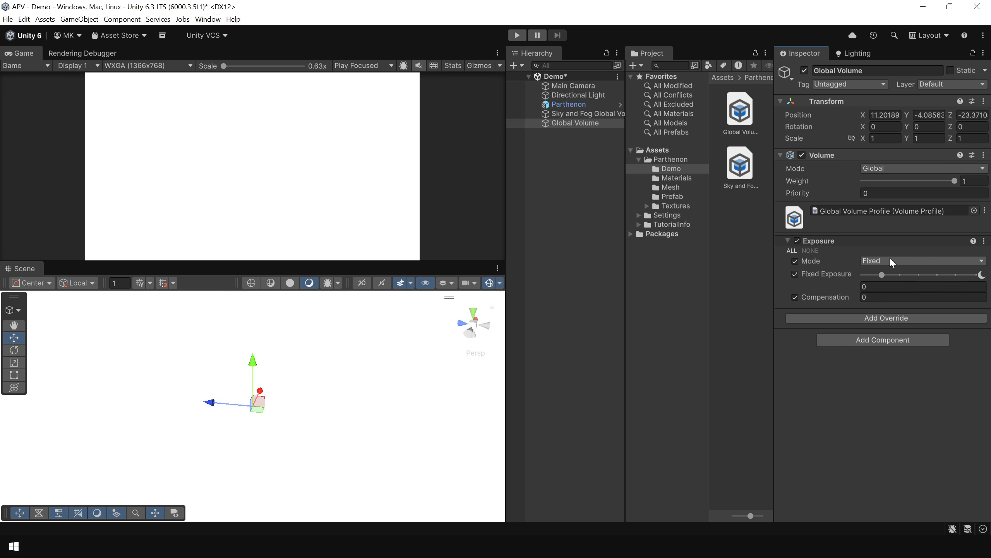
pyautogui.click(897, 261)
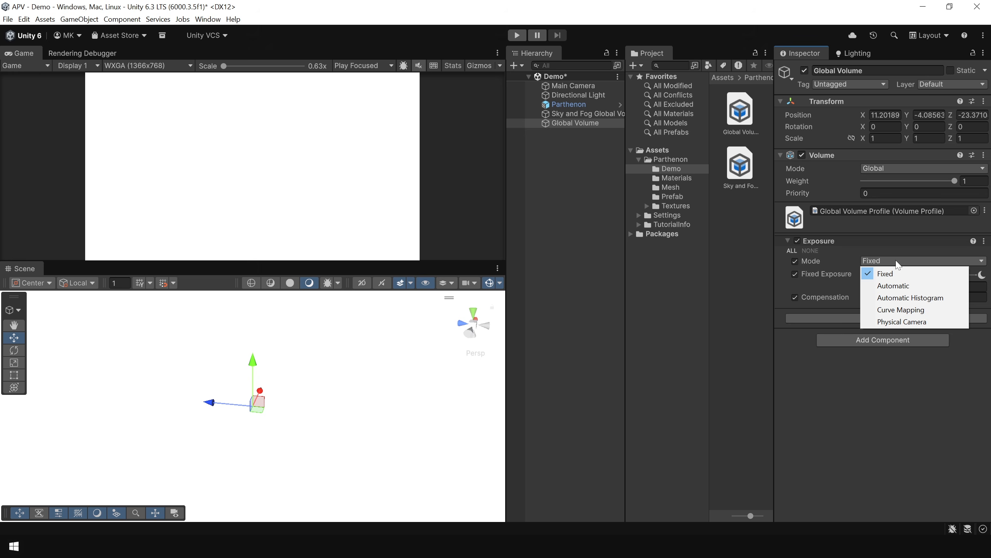
pyautogui.click(914, 288)
pyautogui.click(931, 325)
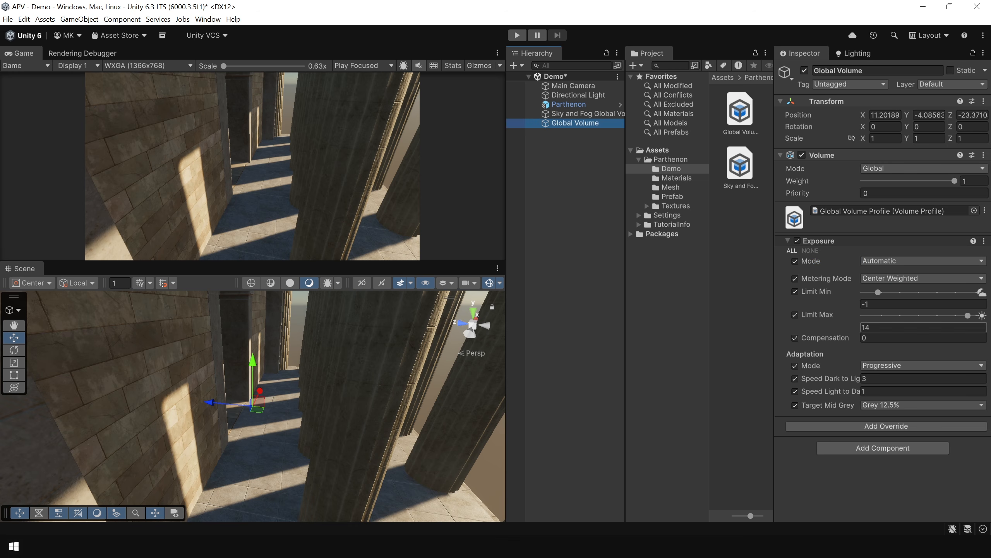
# Step: Set the Global Volume's Exposure Limit Max to 11 and its Compensation to 1
pyautogui.click(931, 327)
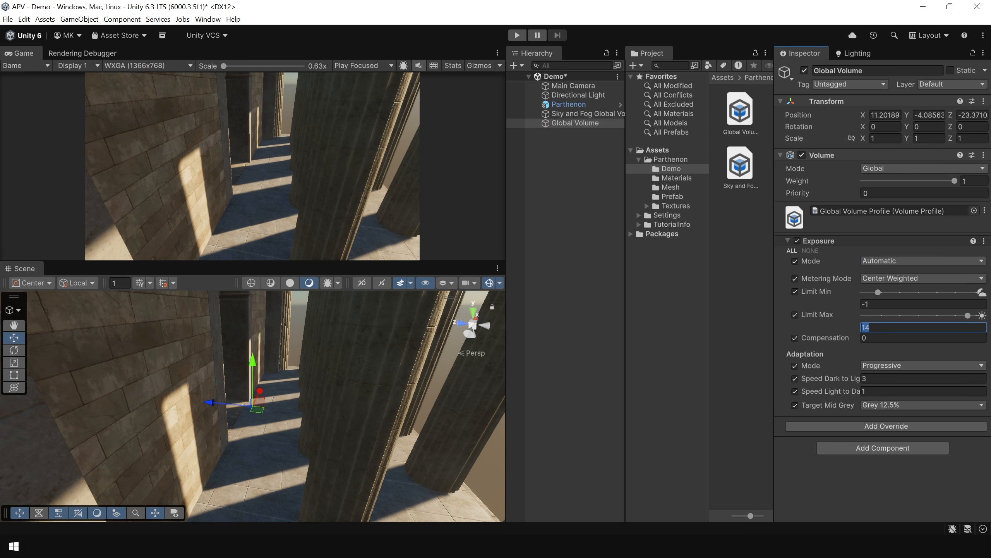
pyautogui.write('11')
pyautogui.click(897, 337)
pyautogui.write('1')
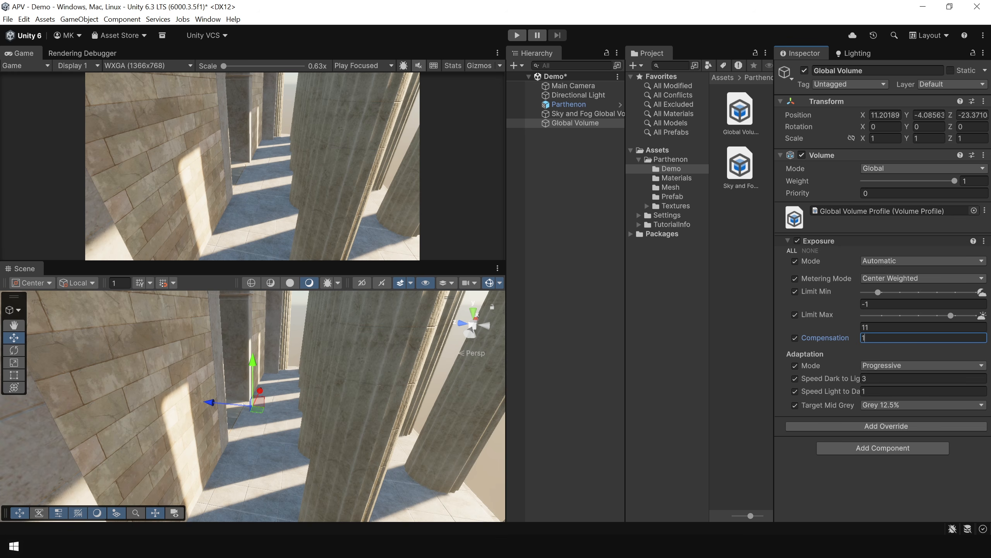
pyautogui.click(589, 311)
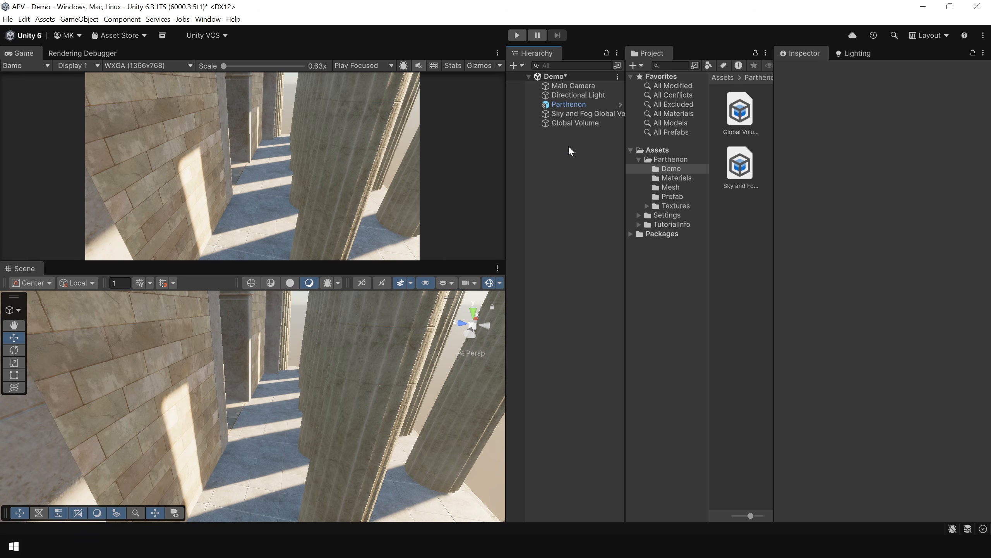
# Step: Add a Tonemapping override to the Global Volume with its mode enabled and set to ACES, and save the scene
pyautogui.click(573, 124)
pyautogui.click(855, 424)
pyautogui.write('ton')
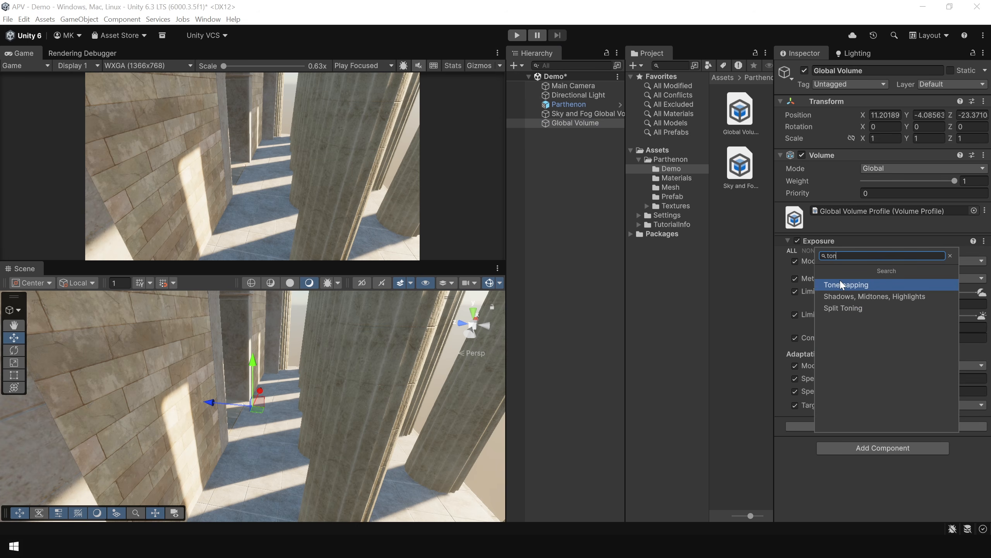
pyautogui.click(842, 285)
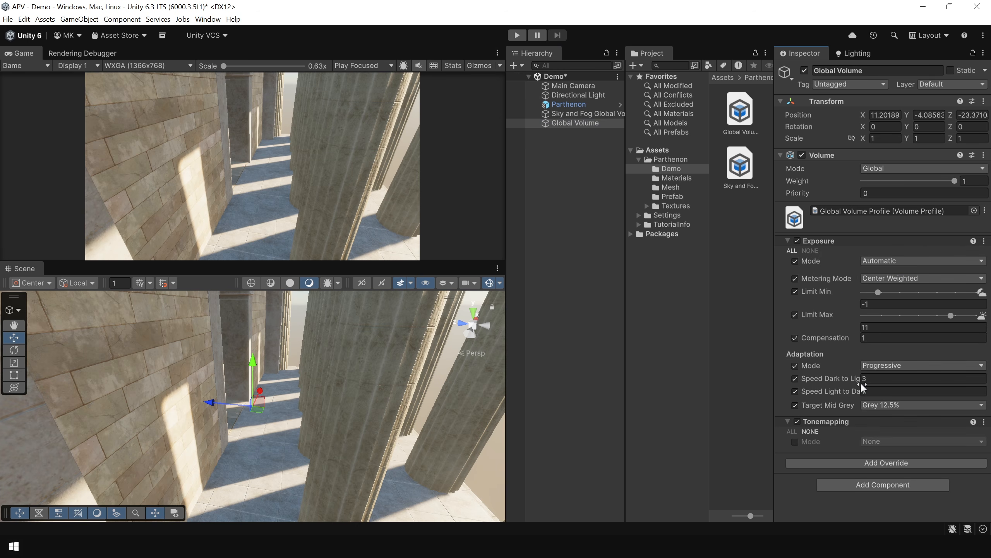
pyautogui.click(795, 441)
pyautogui.click(872, 441)
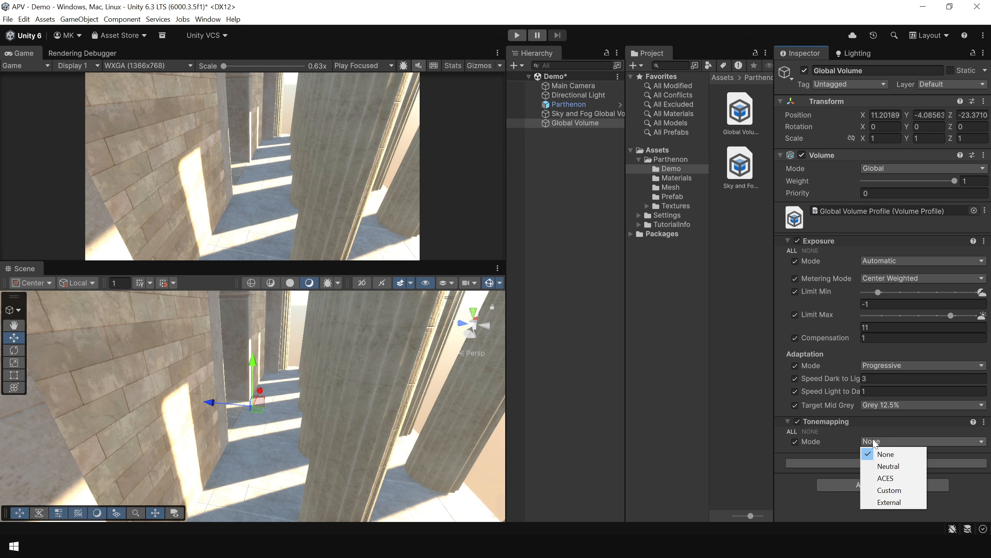
pyautogui.click(886, 478)
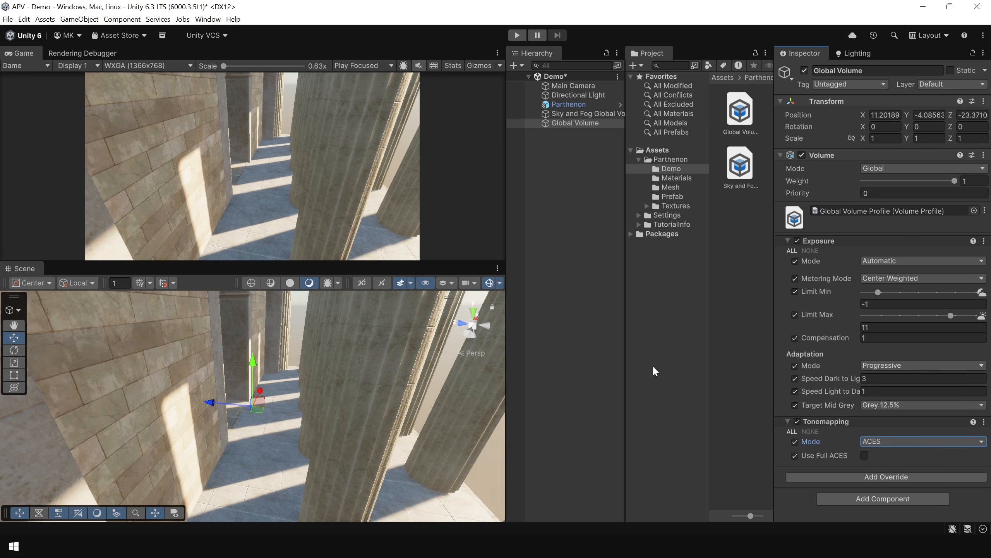
pyautogui.click(598, 299)
pyautogui.hotkey('ctrl', 's')
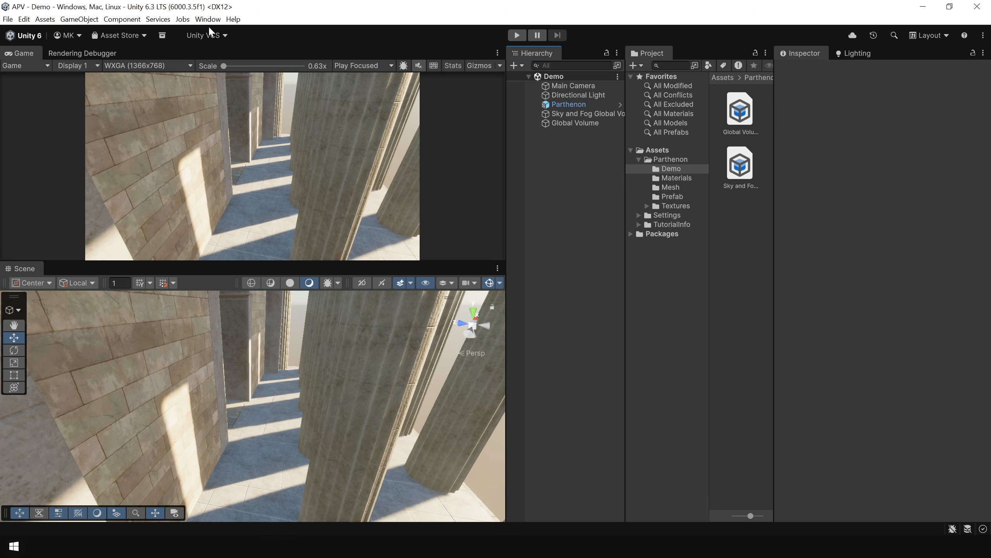
# Step: Find the [FREE] Sci-Fi Trooper Man v3 package among the owned assets and import it into the project
pyautogui.click(208, 19)
pyautogui.moveTo(273, 158)
pyautogui.click(397, 173)
pyautogui.click(304, 132)
pyautogui.write('troo')
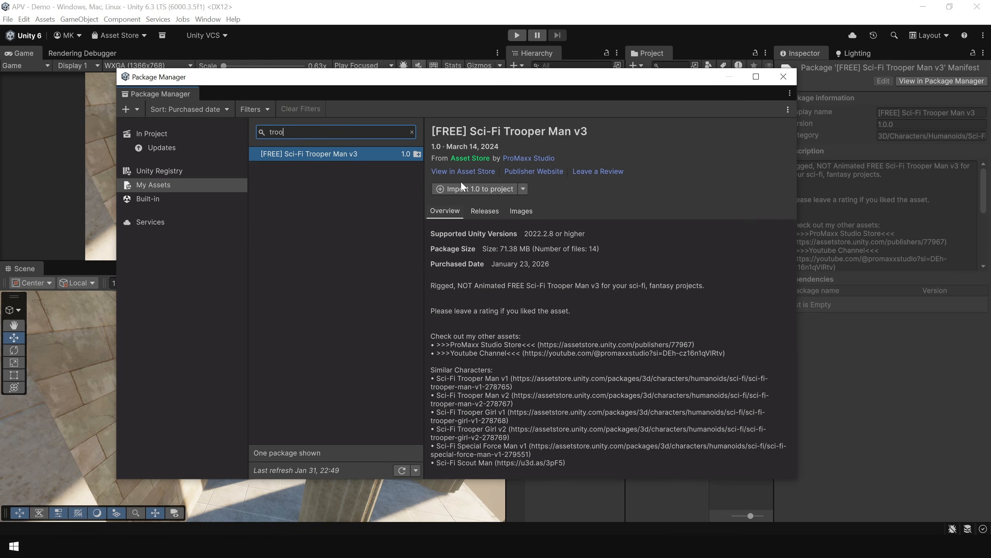
pyautogui.click(474, 189)
pyautogui.click(806, 421)
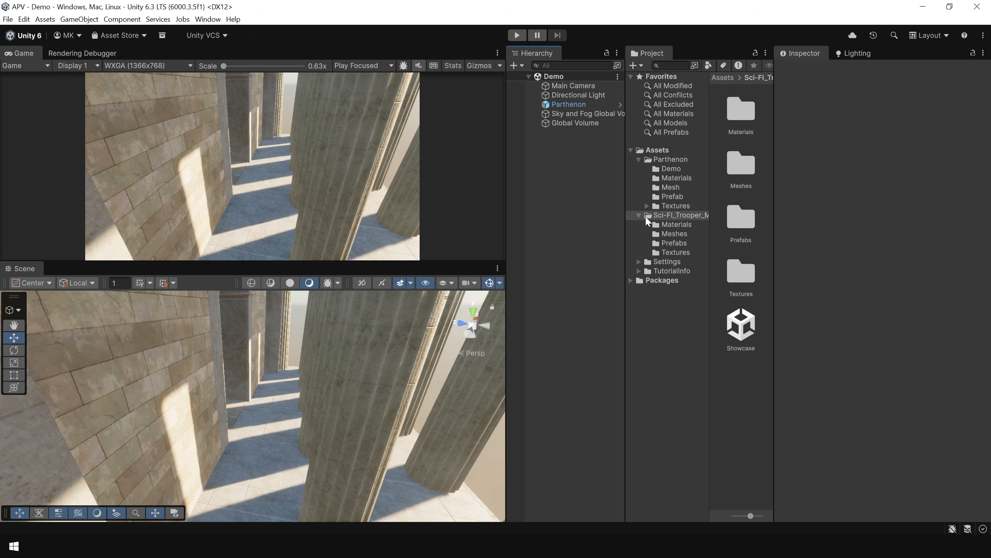
# Step: Place the SK_SciFiTrooperManV3 prefab between the wall and the columns, scaled to 2 and rotated about -139° around Y
pyautogui.click(687, 214)
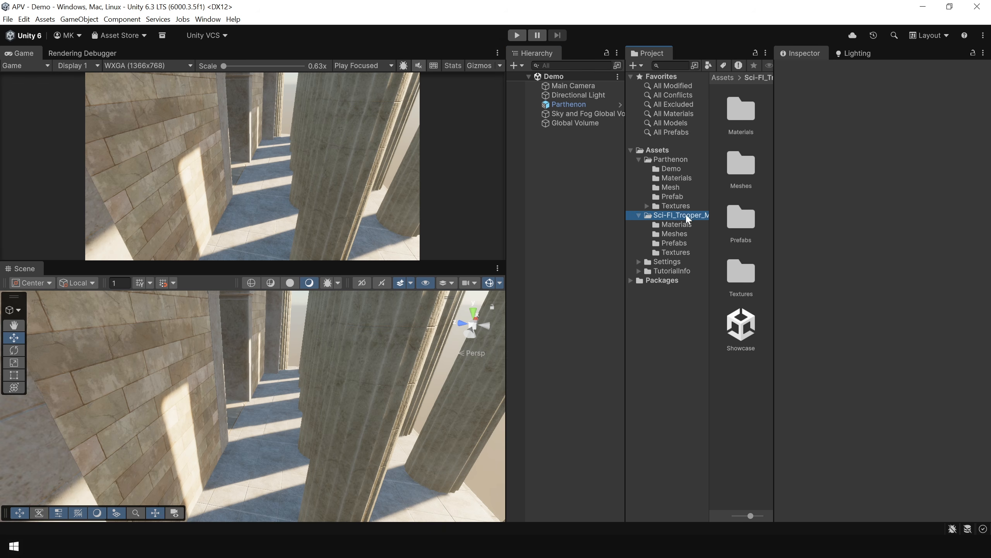
pyautogui.click(684, 246)
pyautogui.click(738, 117)
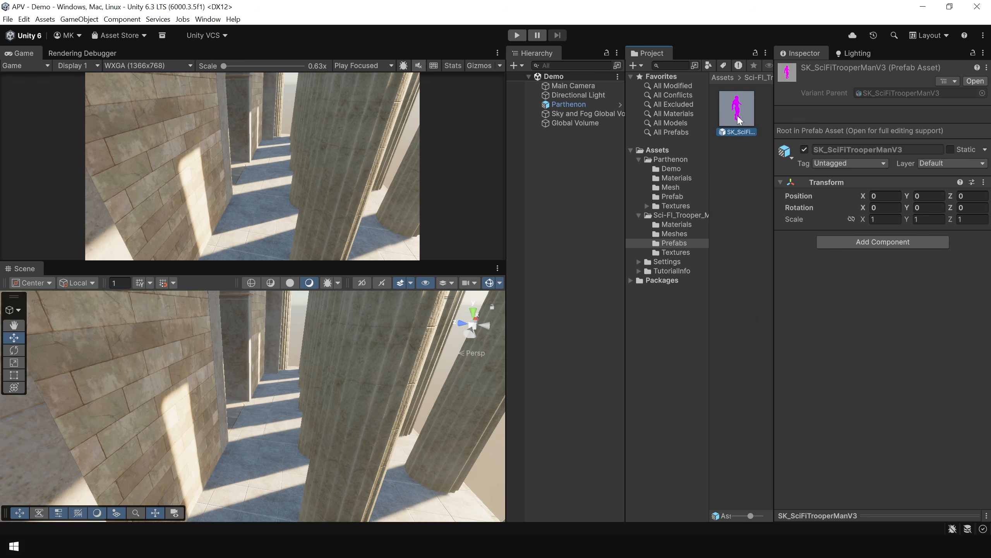
pyautogui.moveTo(743, 102); pyautogui.dragTo(573, 236)
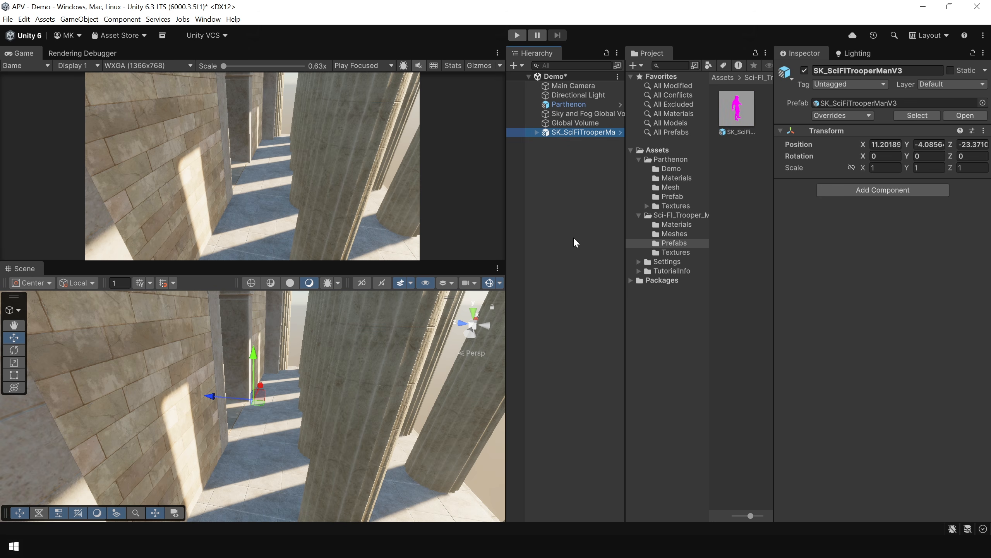
pyautogui.moveTo(268, 388); pyautogui.dragTo(278, 399)
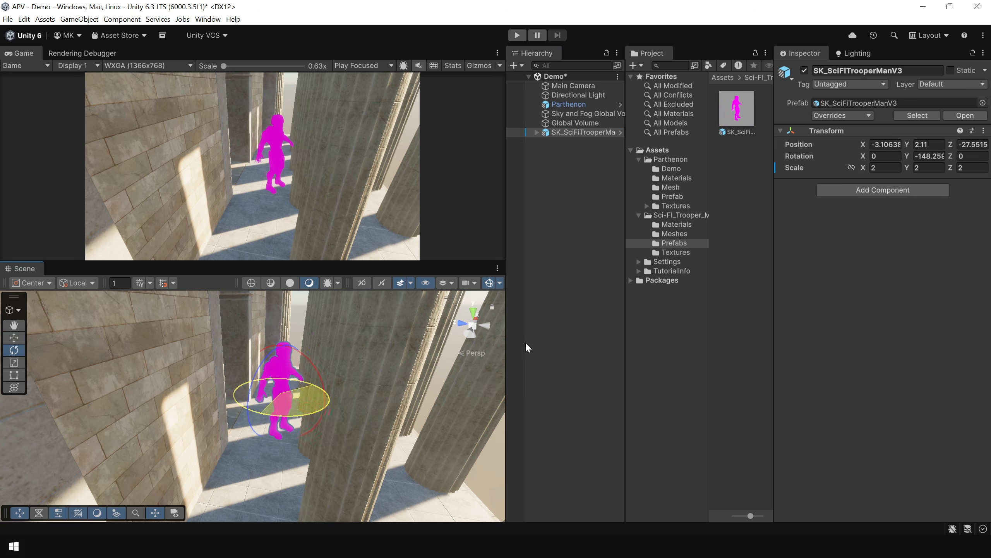
pyautogui.moveTo(301, 380); pyautogui.dragTo(289, 378)
pyautogui.press('w')
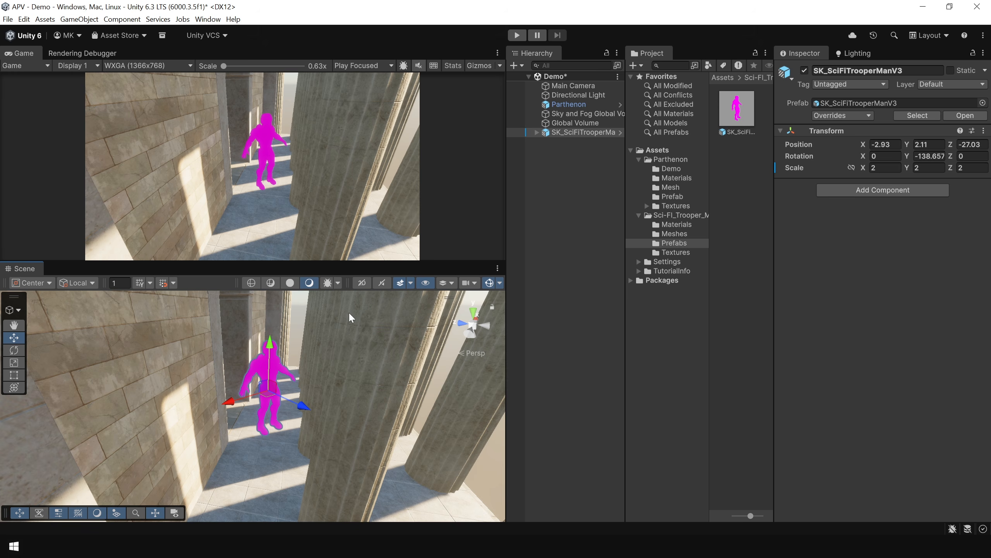
# Step: Convert all built-in materials in the project to HDRP with the HDRP Wizard
pyautogui.click(207, 19)
pyautogui.moveTo(255, 173)
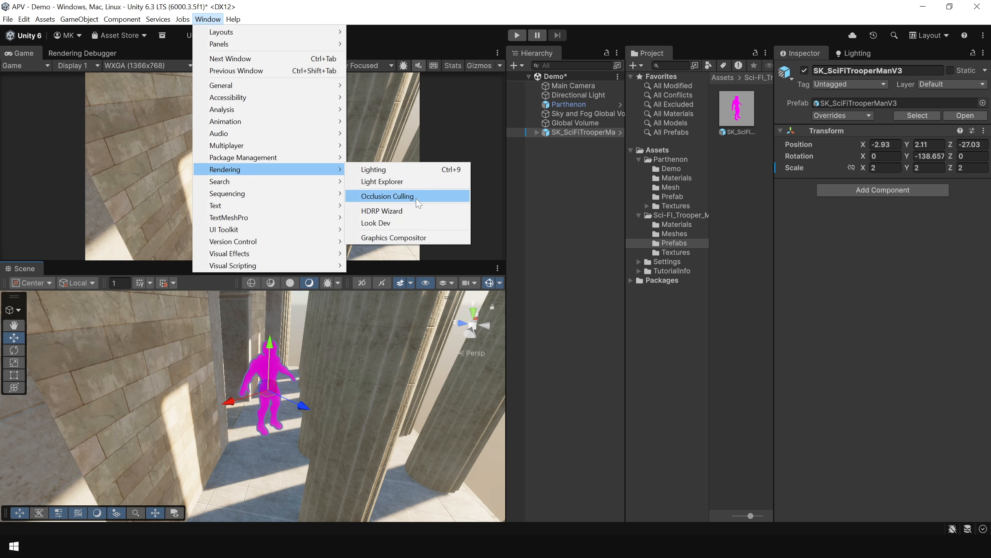
pyautogui.click(415, 211)
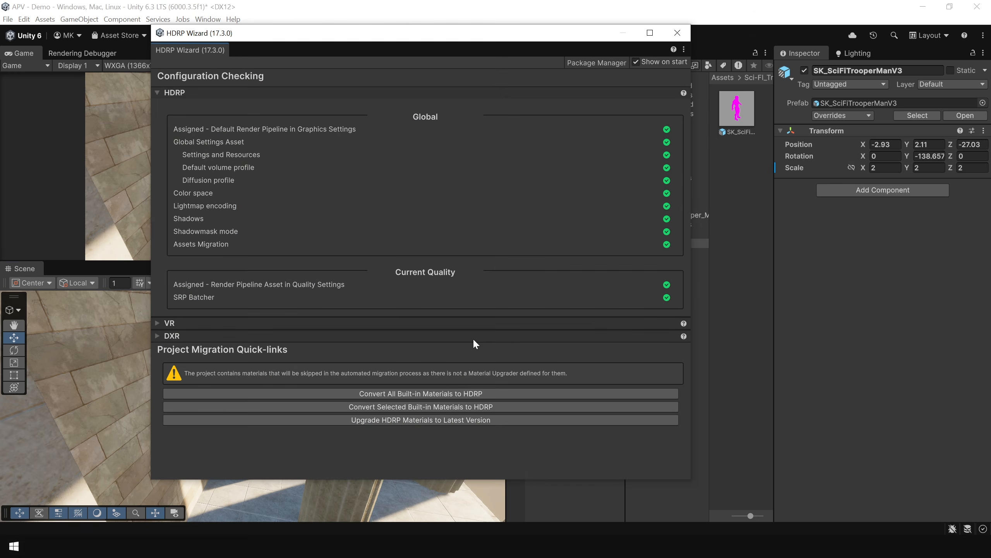
pyautogui.click(444, 394)
pyautogui.click(515, 293)
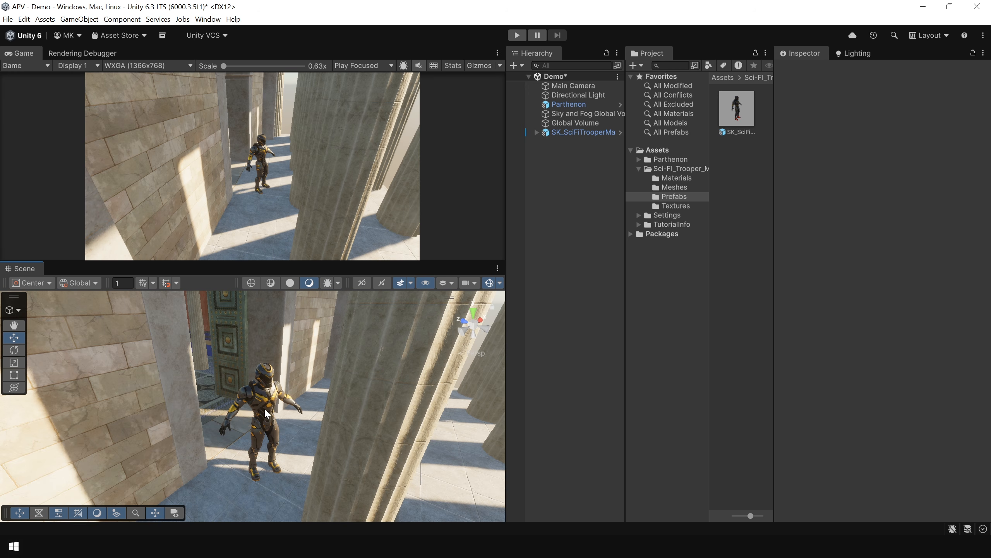
# Step: Move the trooper through the doorway area inside the temple to check how its lighting reacts to the surroundings
pyautogui.click(246, 418)
pyautogui.moveTo(233, 414); pyautogui.dragTo(123, 373)
pyautogui.hotkey('shift', 'space')
pyautogui.press('f')
pyautogui.keyDown('alt'); pyautogui.moveTo(640, 385); pyautogui.dragTo(522, 437); pyautogui.keyUp('alt')
pyautogui.moveTo(511, 269); pyautogui.dragTo(541, 199)
pyautogui.moveTo(561, 234); pyautogui.dragTo(747, 284)
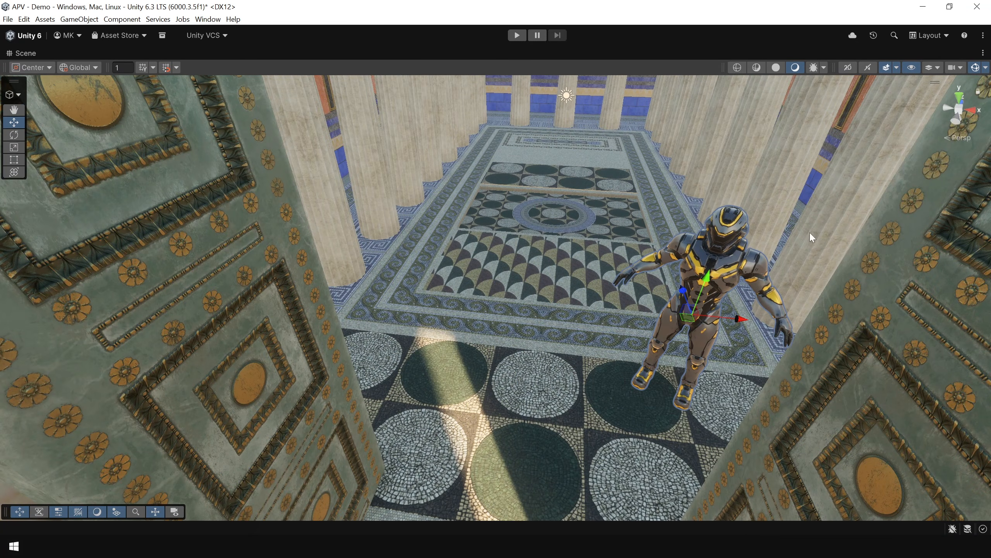
pyautogui.moveTo(744, 318); pyautogui.dragTo(579, 263)
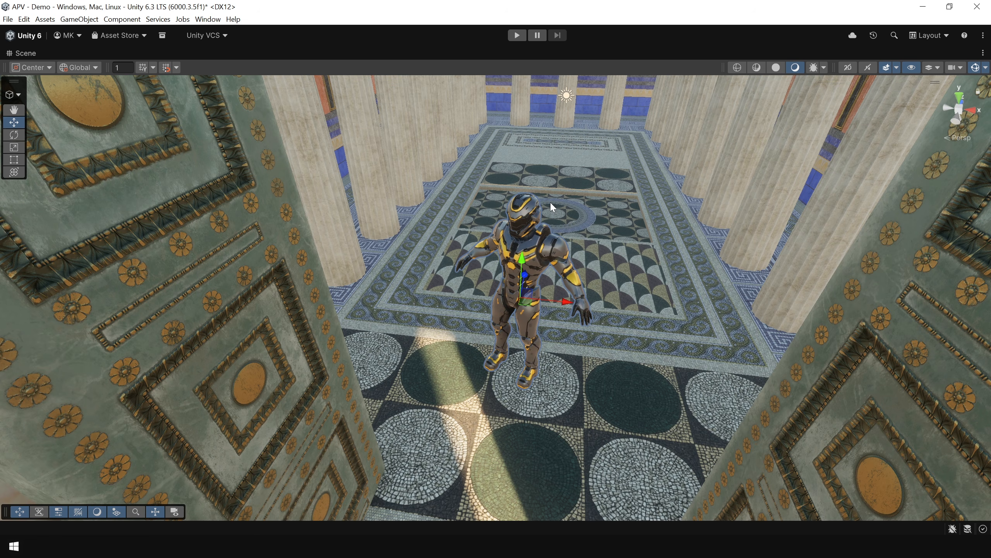
pyautogui.moveTo(561, 302); pyautogui.dragTo(496, 284)
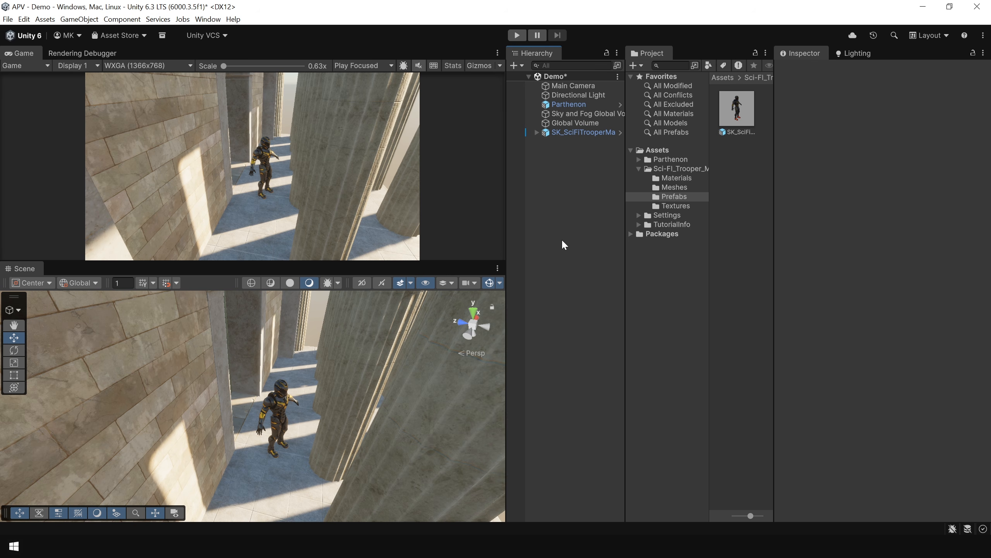
# Step: Add an Adaptive Probe Volume to the scene
pyautogui.rightClick(549, 207)
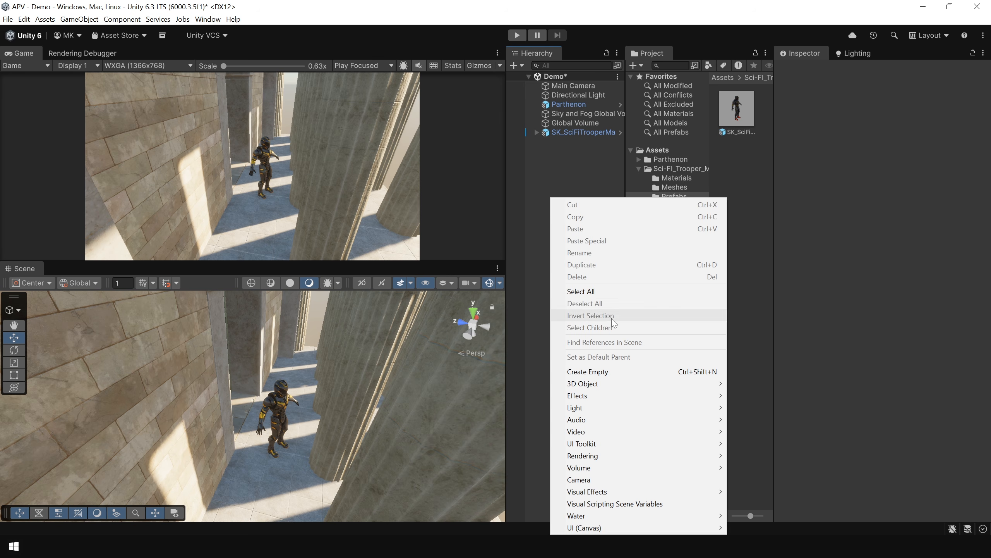
pyautogui.moveTo(645, 408)
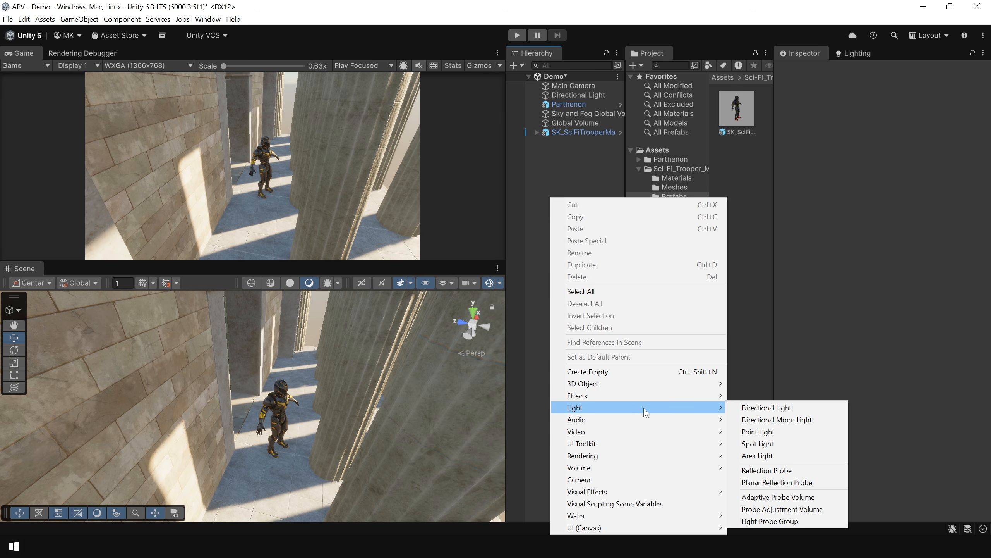
pyautogui.click(820, 496)
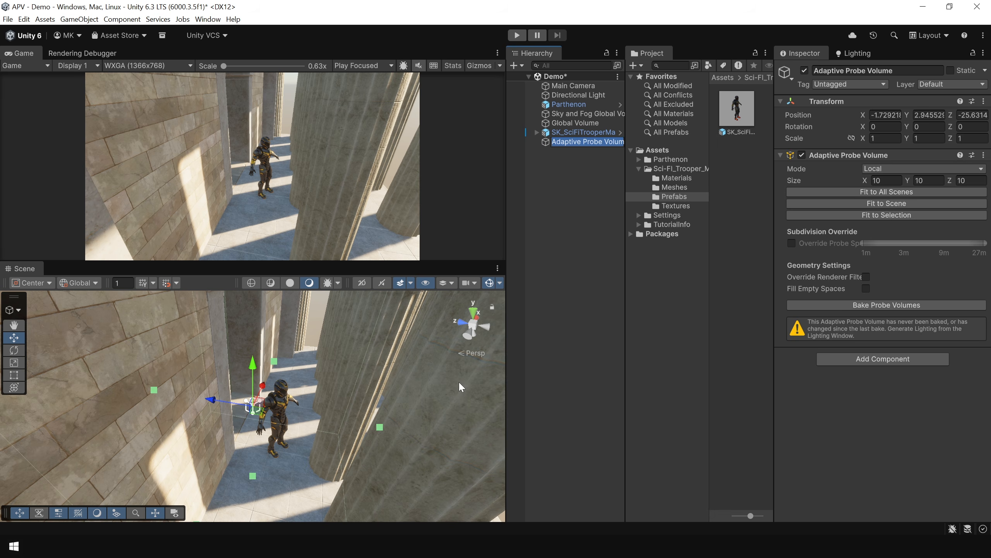
# Step: Try to fit the Adaptive Probe Volume to the scene
pyautogui.scroll(-8, 237, 358)
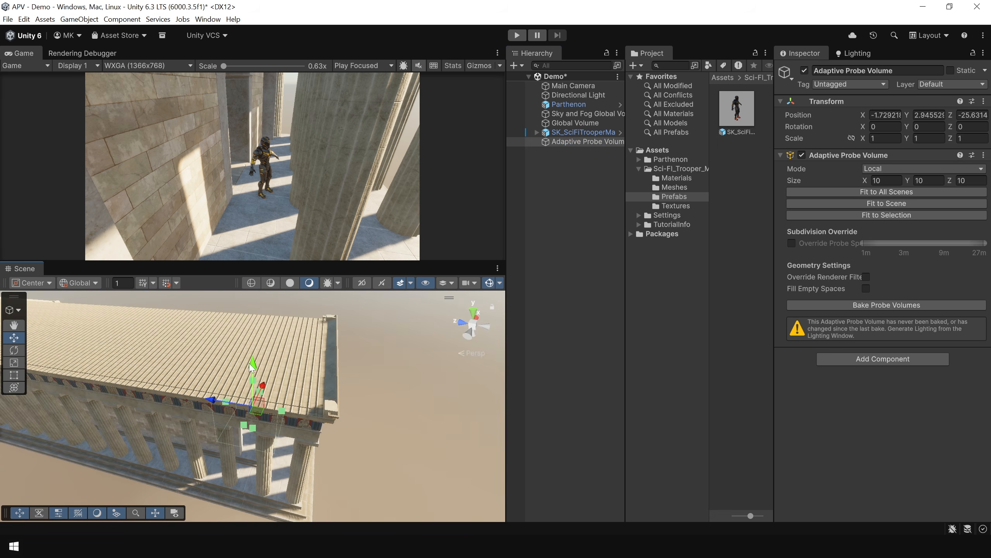
pyautogui.keyDown('alt'); pyautogui.moveTo(344, 343); pyautogui.dragTo(293, 373); pyautogui.keyUp('alt')
pyautogui.scroll(-4, 293, 374)
pyautogui.moveTo(293, 374); pyautogui.dragTo(368, 388, button='middle')
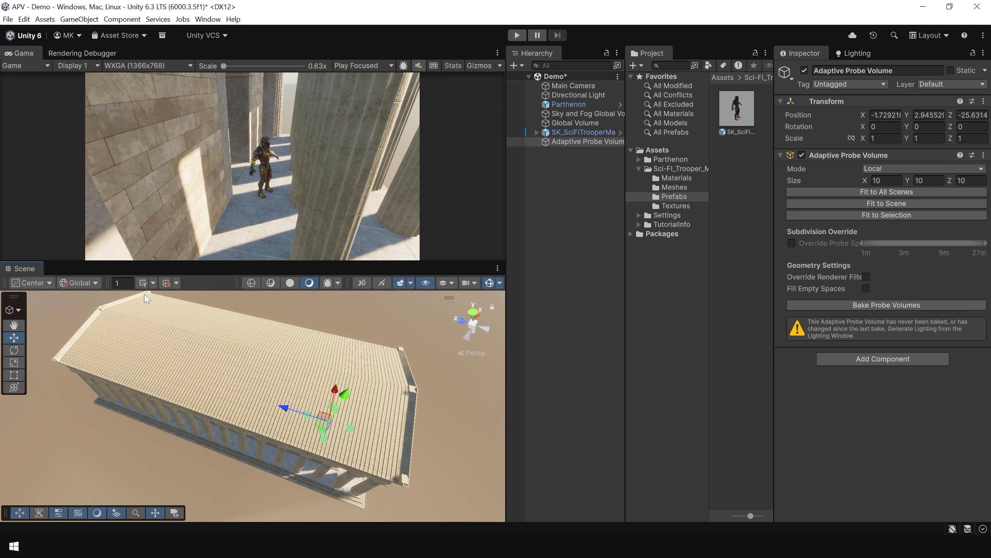
pyautogui.keyDown('alt'); pyautogui.moveTo(390, 407); pyautogui.dragTo(328, 351); pyautogui.keyUp('alt')
pyautogui.moveTo(345, 380); pyautogui.dragTo(335, 355, button='middle')
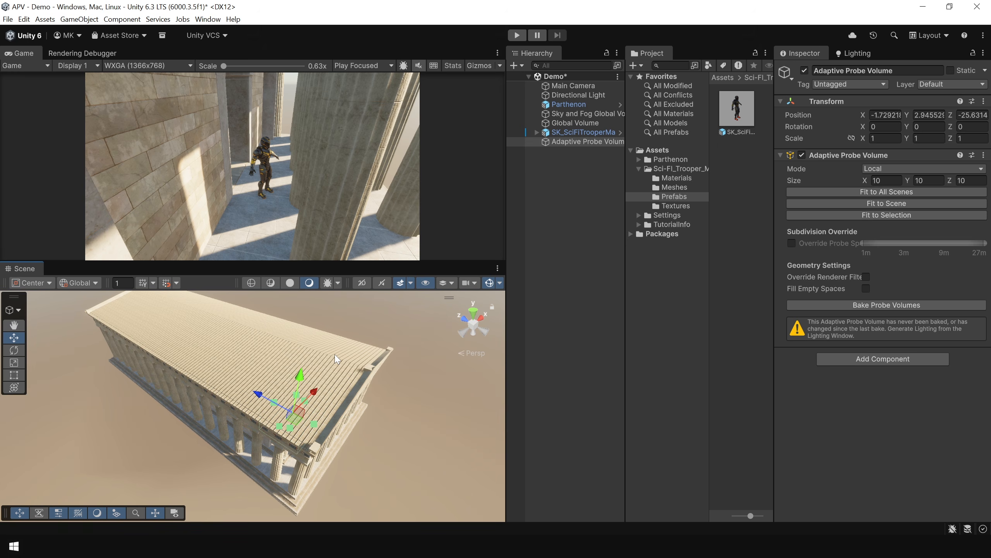
pyautogui.click(879, 204)
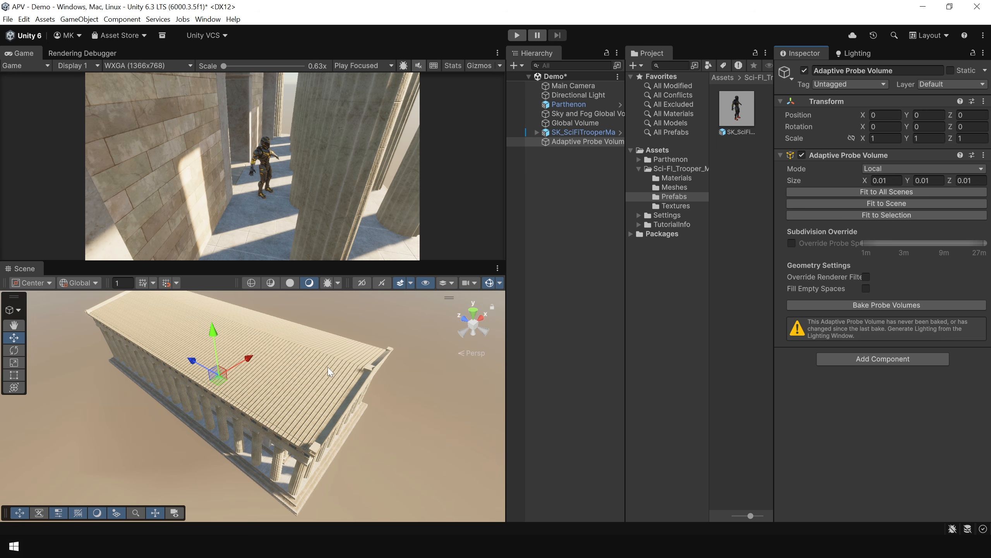
# Step: Make the Parthenon contribute to global illumination and set its Receive Global Illumination to Light Probes
pyautogui.click(574, 104)
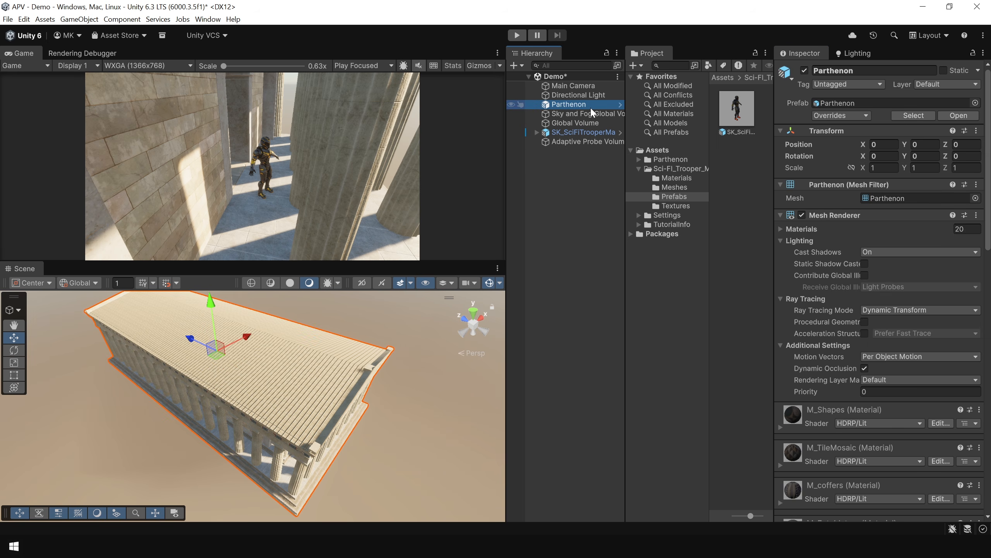
pyautogui.click(865, 274)
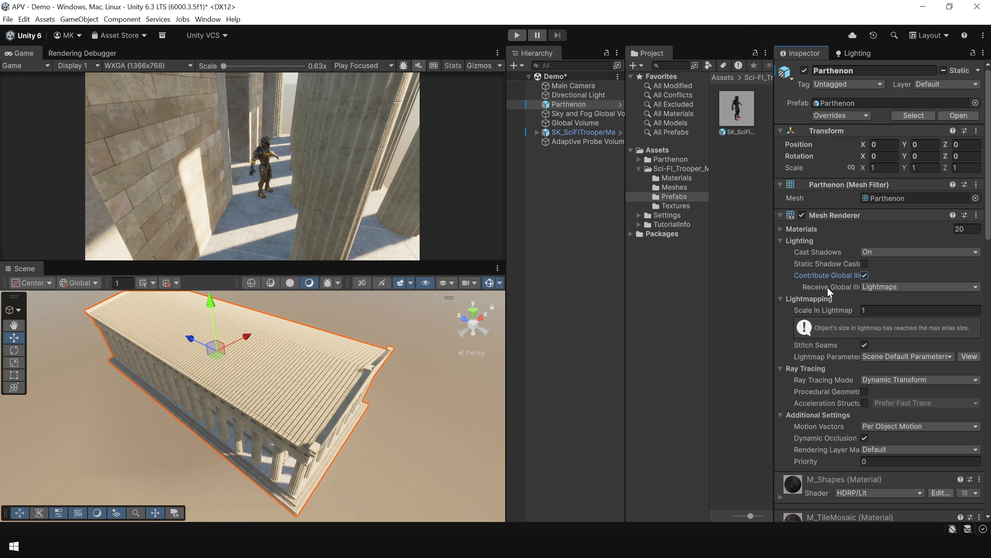
pyautogui.click(872, 290)
pyautogui.click(890, 310)
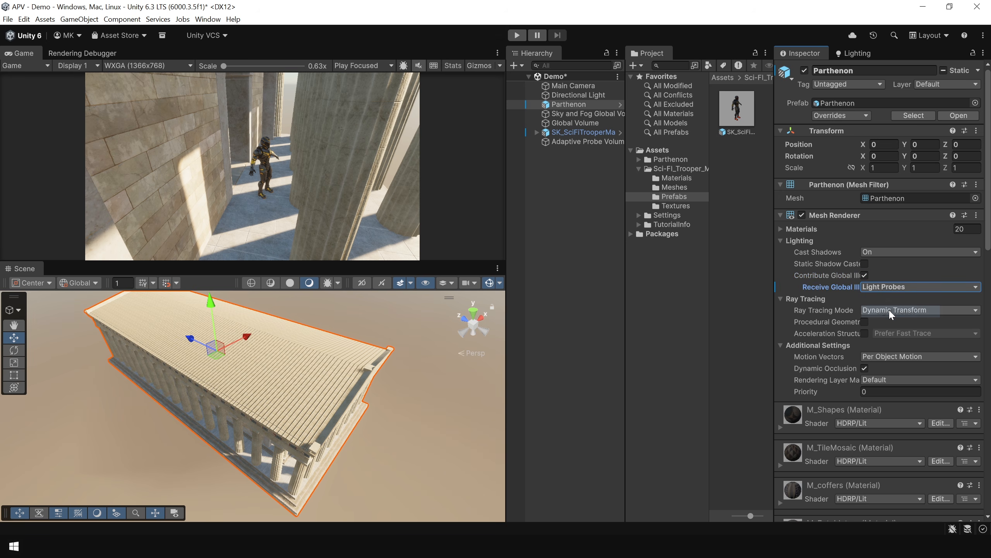
# Step: Fit the Adaptive Probe Volume to the scene and check its bounds around the whole temple
pyautogui.click(601, 191)
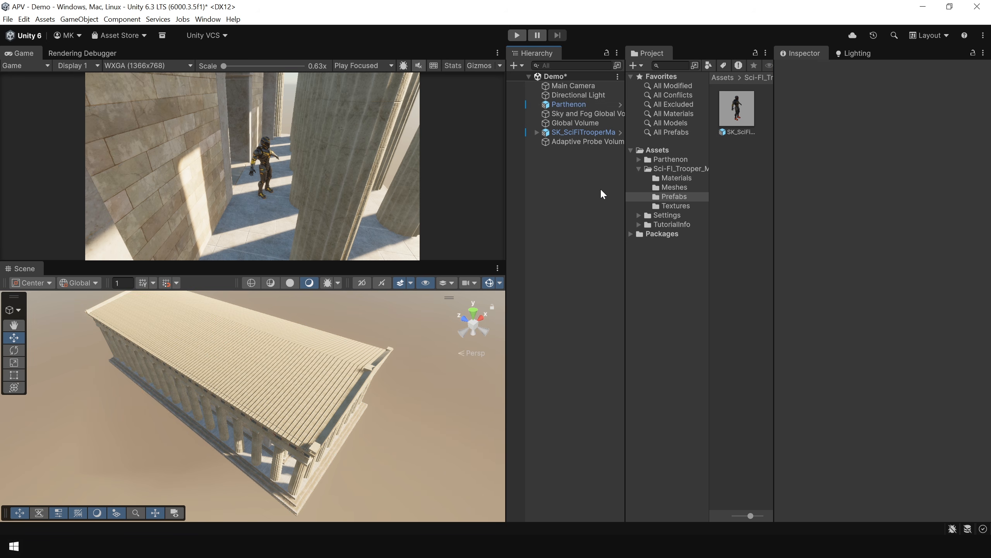
pyautogui.click(589, 142)
pyautogui.click(884, 203)
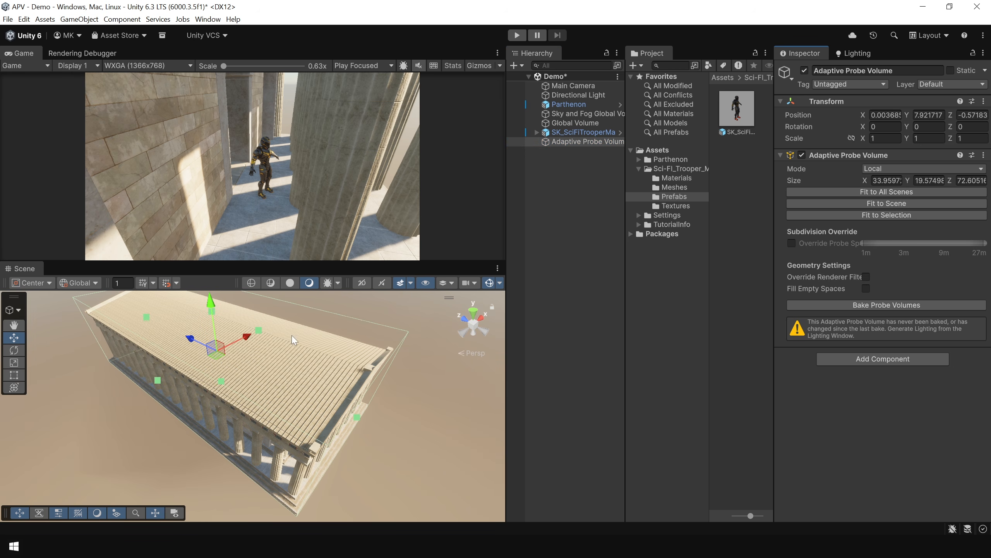
pyautogui.keyDown('alt'); pyautogui.moveTo(373, 427); pyautogui.dragTo(350, 334); pyautogui.keyUp('alt')
pyautogui.keyDown('alt'); pyautogui.moveTo(350, 334); pyautogui.dragTo(414, 415, button='right'); pyautogui.keyUp('alt')
pyautogui.keyDown('alt'); pyautogui.moveTo(414, 415); pyautogui.dragTo(273, 414); pyautogui.keyUp('alt')
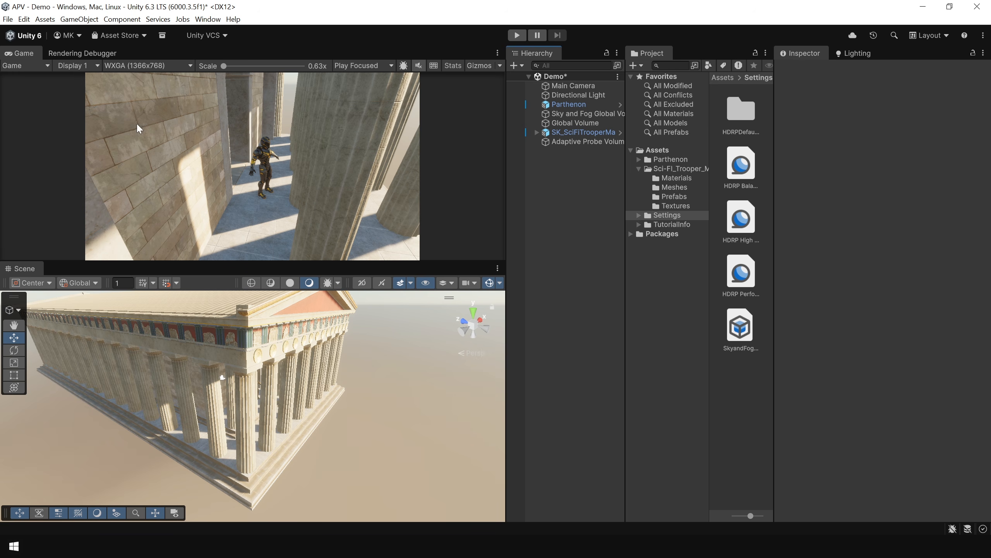
# Step: Check in the project's quality settings that the HDRP High Fidelity asset uses Adaptive Probe Volumes as its Light Probe System
pyautogui.click(23, 19)
pyautogui.click(74, 348)
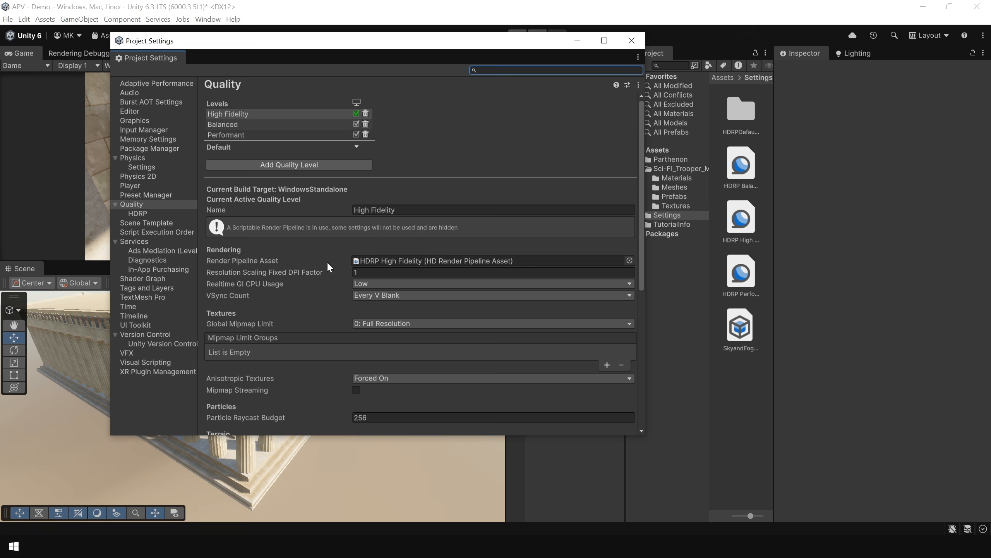
pyautogui.click(387, 258)
pyautogui.click(743, 224)
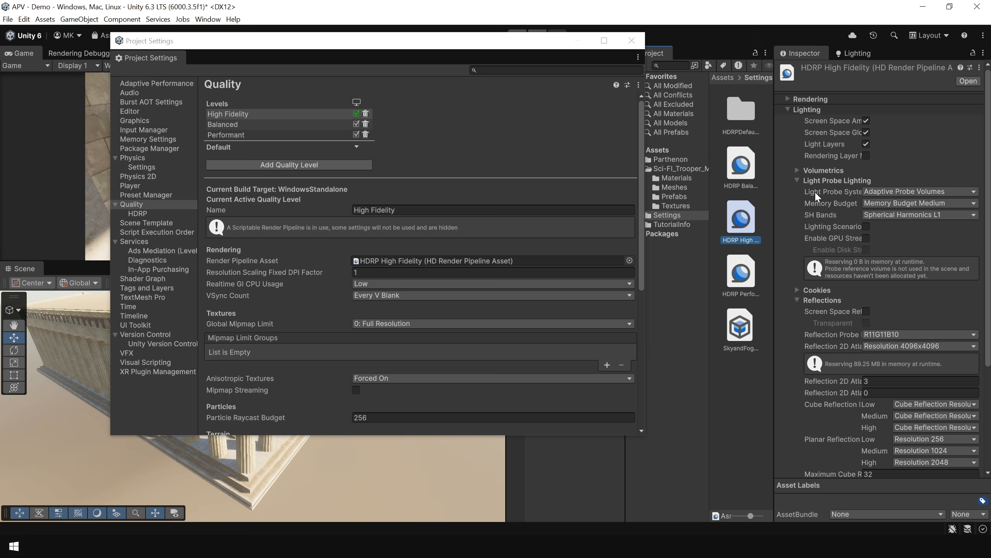
pyautogui.click(884, 192)
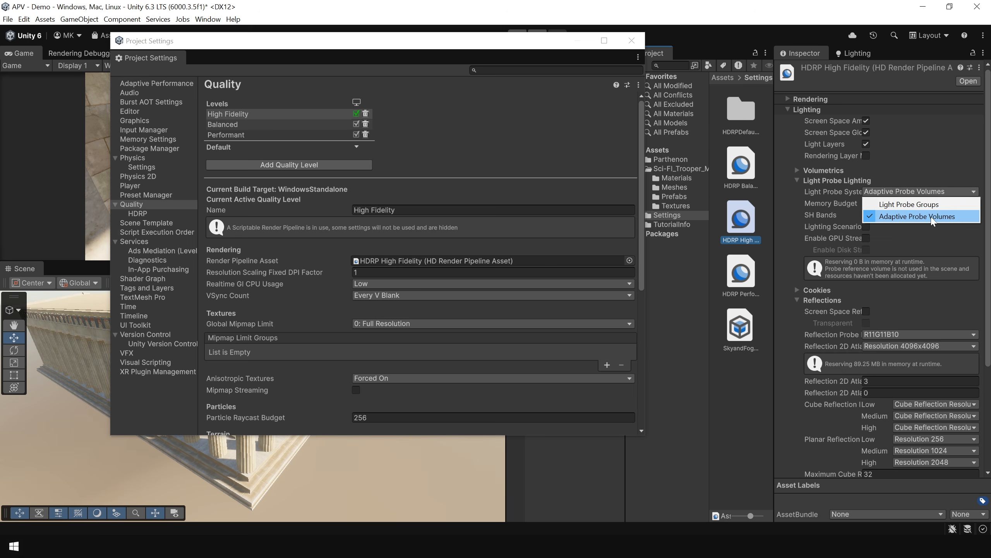
pyautogui.click(932, 221)
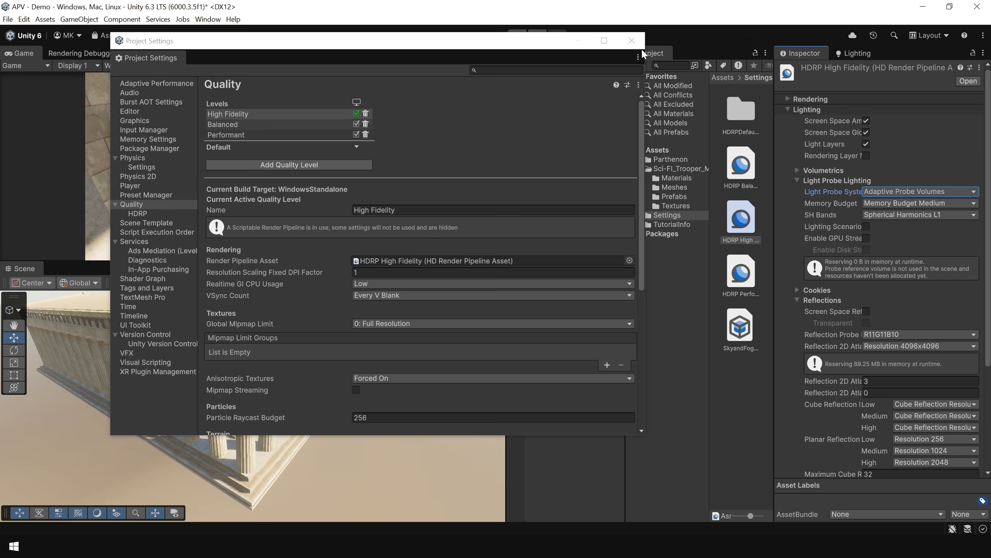
pyautogui.click(636, 46)
# Step: Open the Lighting window and generate the scene's lighting to bake the Adaptive Probe Volume
pyautogui.click(853, 55)
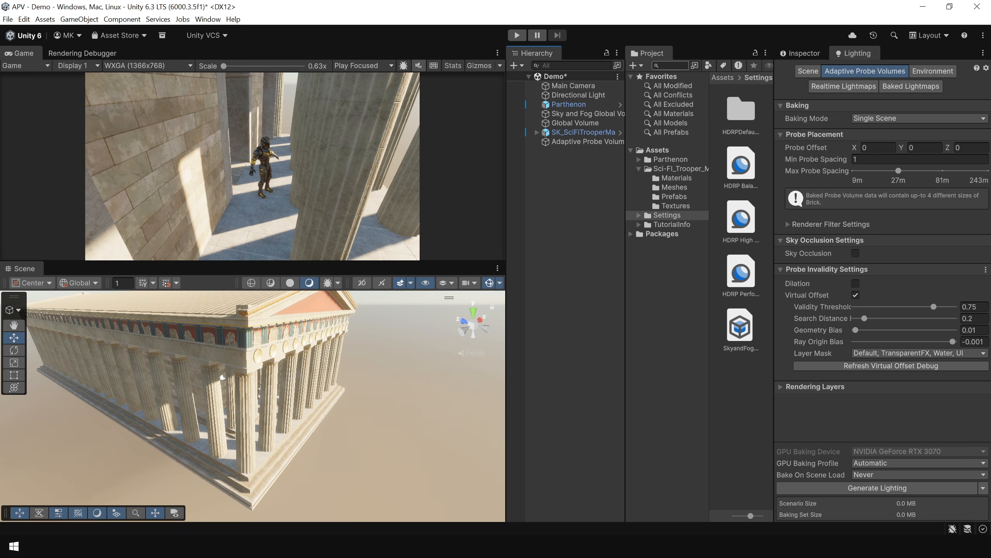
pyautogui.click(208, 19)
pyautogui.moveTo(250, 170)
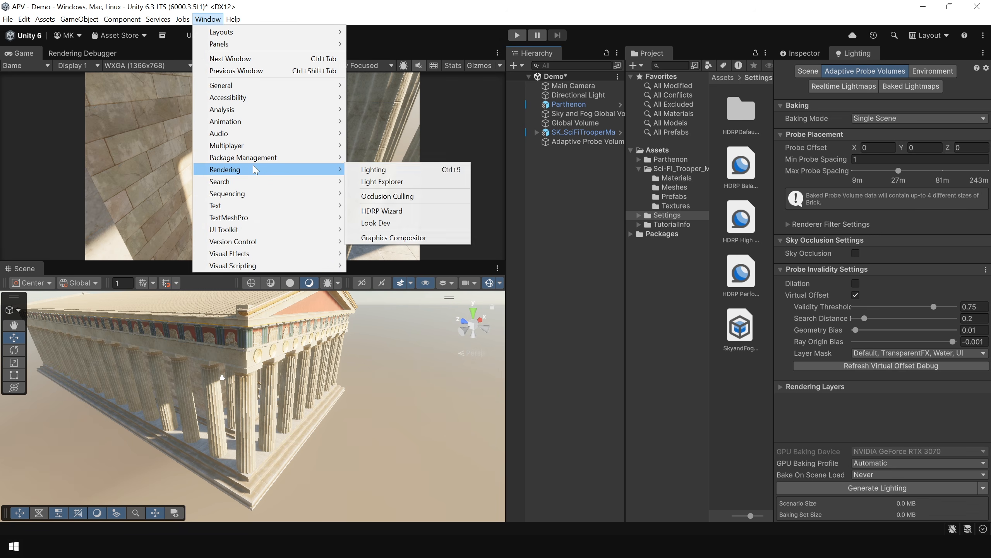
pyautogui.click(370, 171)
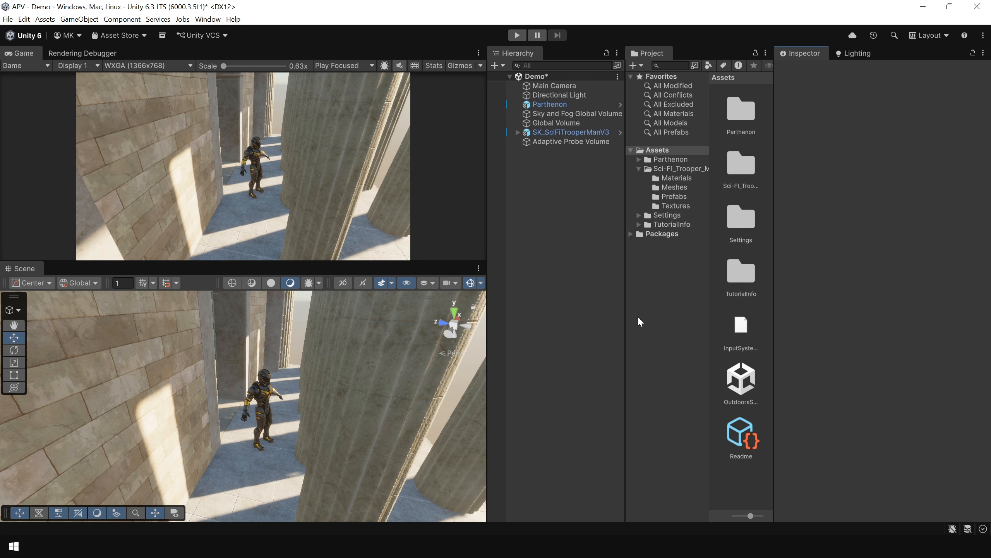
pyautogui.click(858, 55)
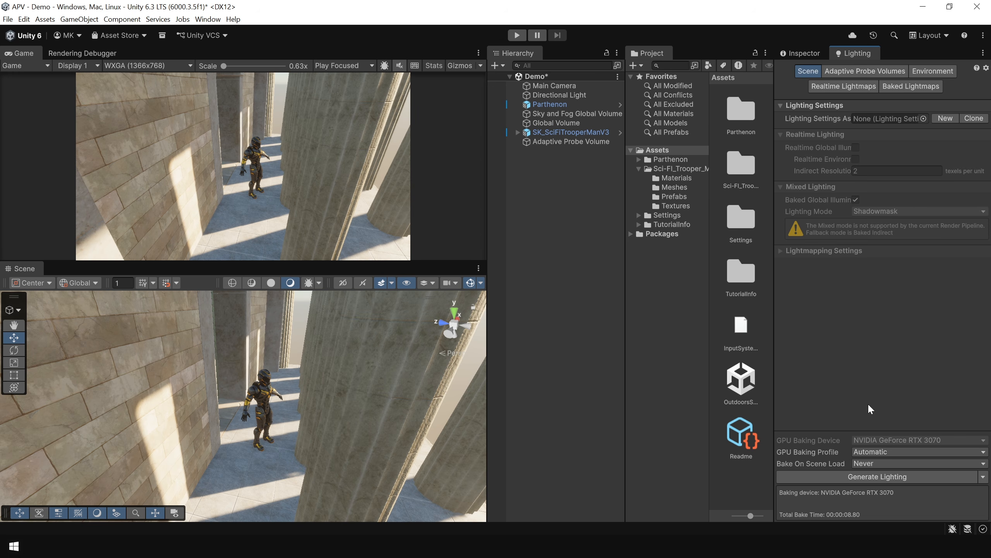
pyautogui.click(865, 476)
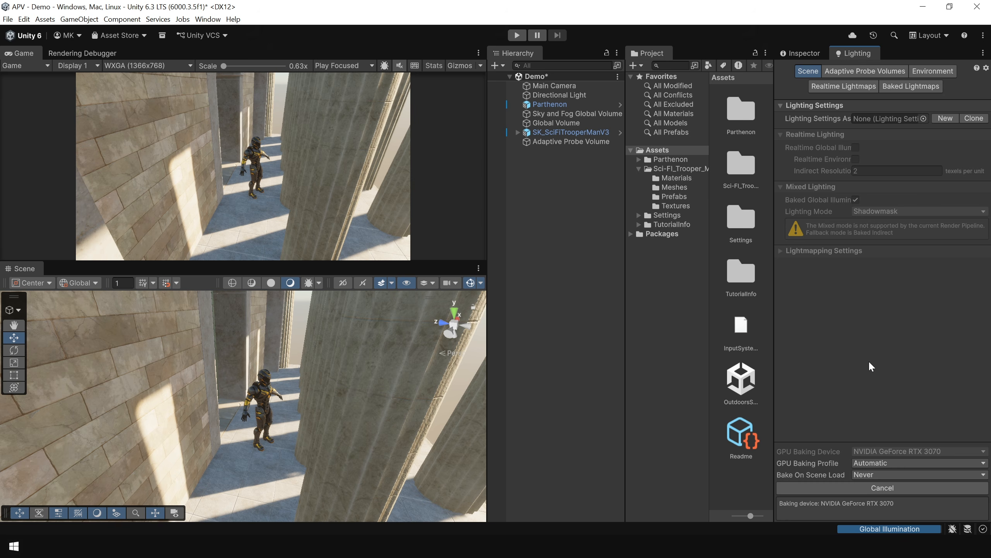
pyautogui.click(566, 257)
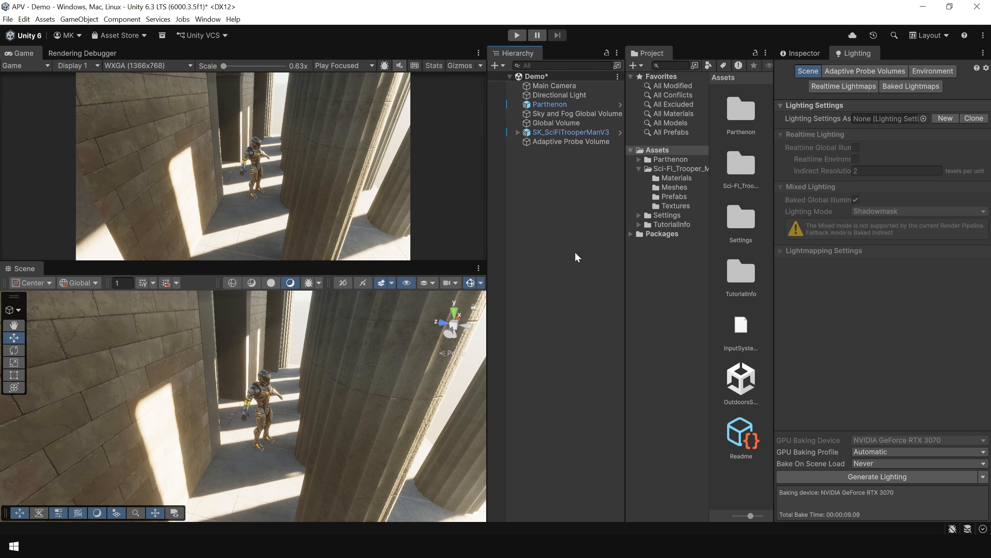
# Step: Display the baked probes through the Rendering Debugger and examine their distribution around the character and columns
pyautogui.click(208, 19)
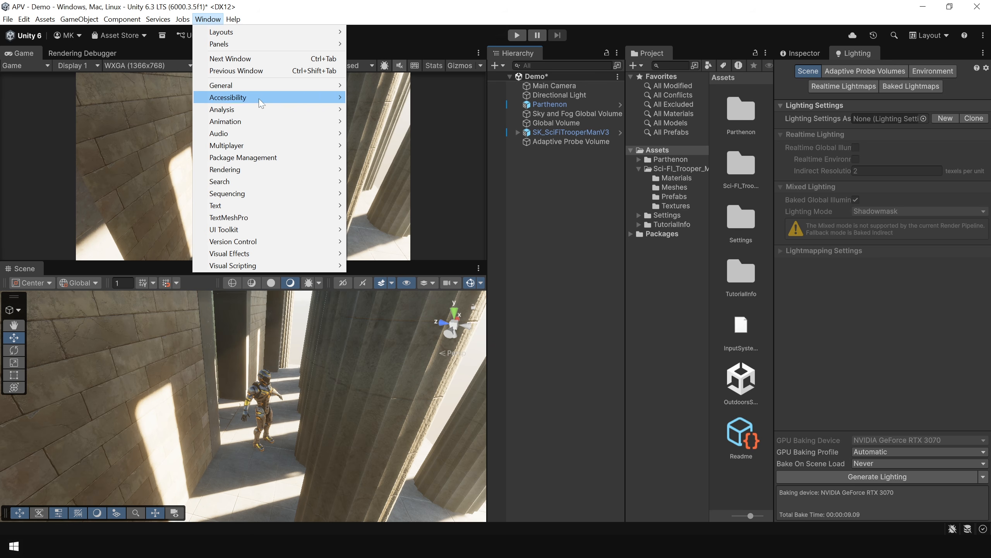
pyautogui.moveTo(258, 109)
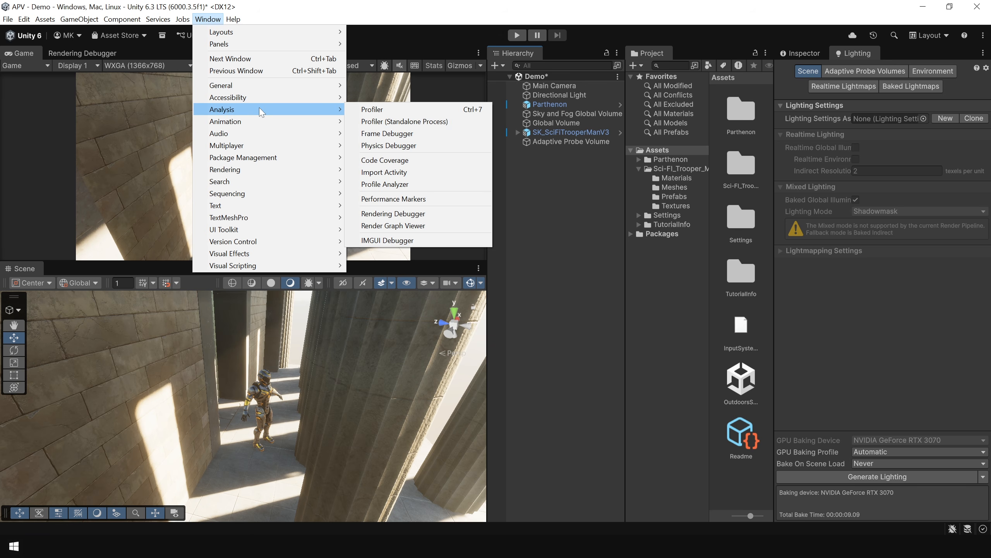
pyautogui.click(417, 214)
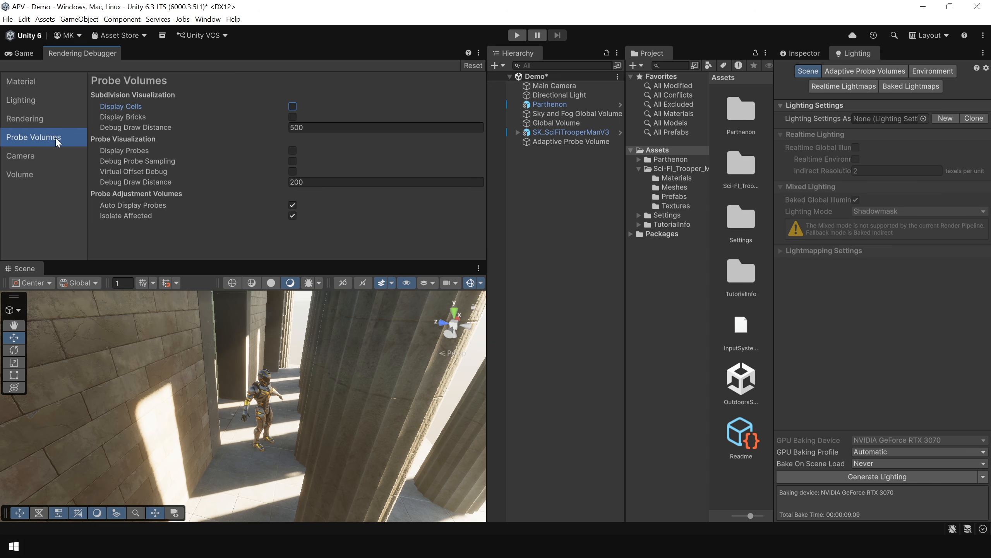
pyautogui.click(293, 151)
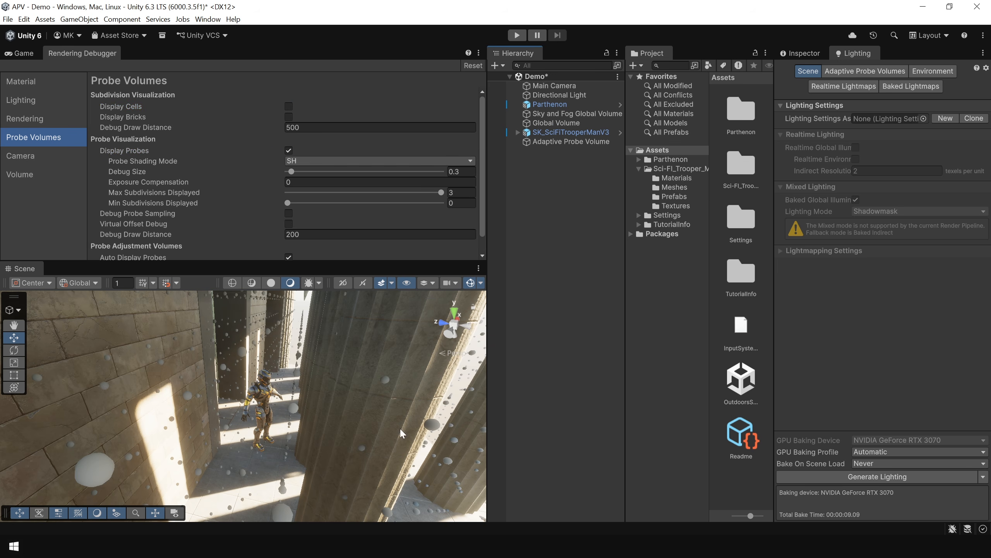
pyautogui.scroll(-8, 358, 364)
pyautogui.keyDown('alt'); pyautogui.moveTo(358, 364); pyautogui.dragTo(312, 379); pyautogui.keyUp('alt')
pyautogui.scroll(5, 310, 381)
pyautogui.moveTo(309, 381); pyautogui.dragTo(302, 341, button='right')
pyautogui.press('w')
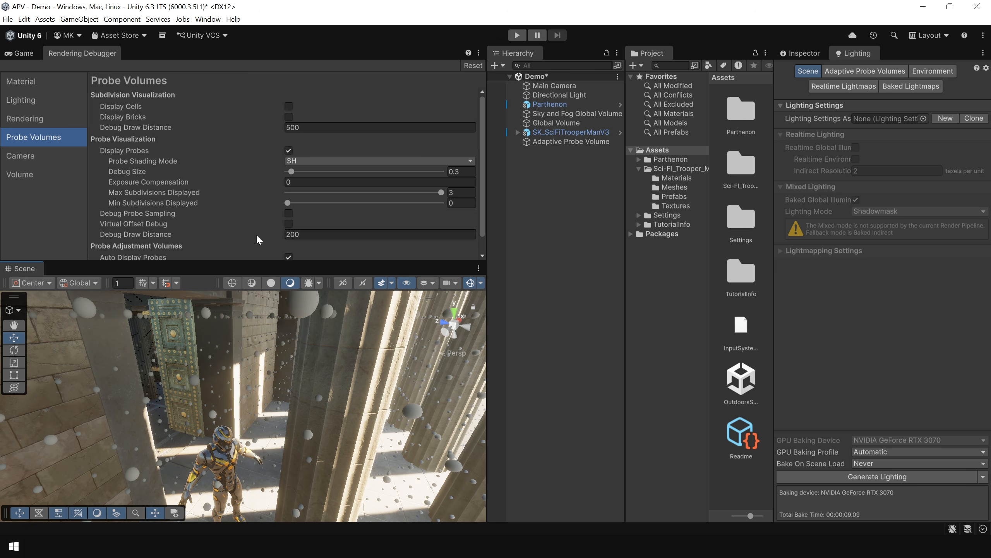
# Step: Show the probe volume's cells and bricks and examine their subdivision around the whole temple
pyautogui.click(289, 106)
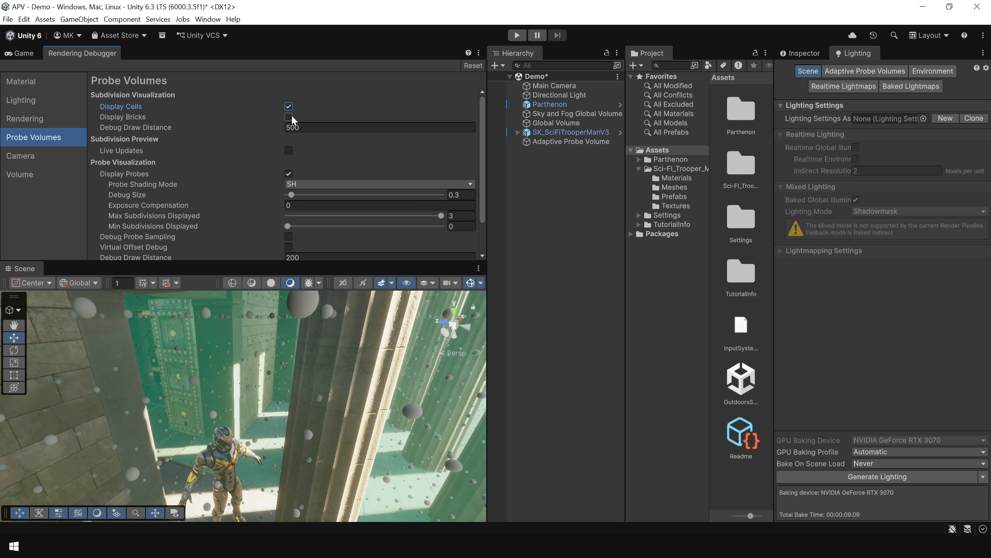
pyautogui.click(292, 116)
pyautogui.scroll(-12, 354, 392)
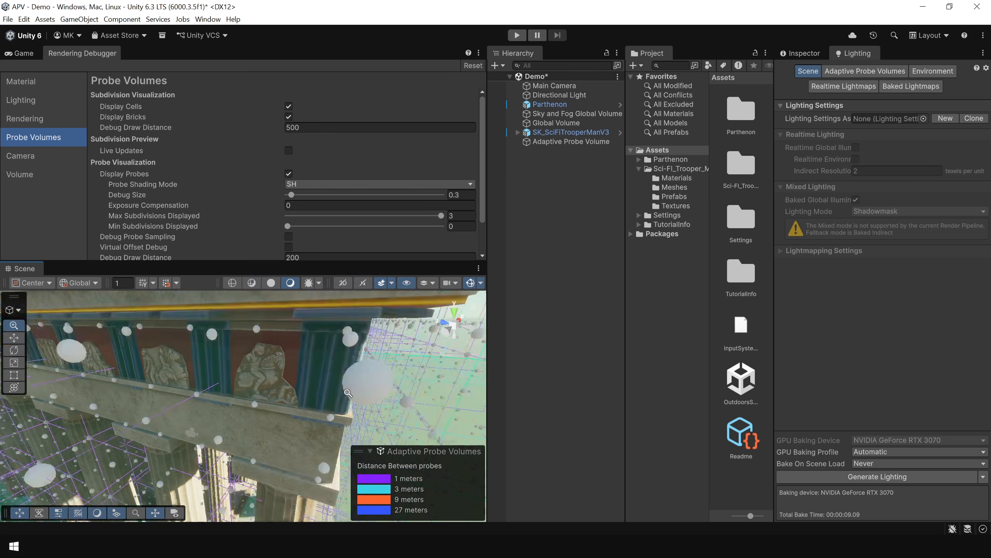
pyautogui.keyDown('alt'); pyautogui.moveTo(319, 376); pyautogui.dragTo(164, 398); pyautogui.keyUp('alt')
pyautogui.scroll(4, 168, 390)
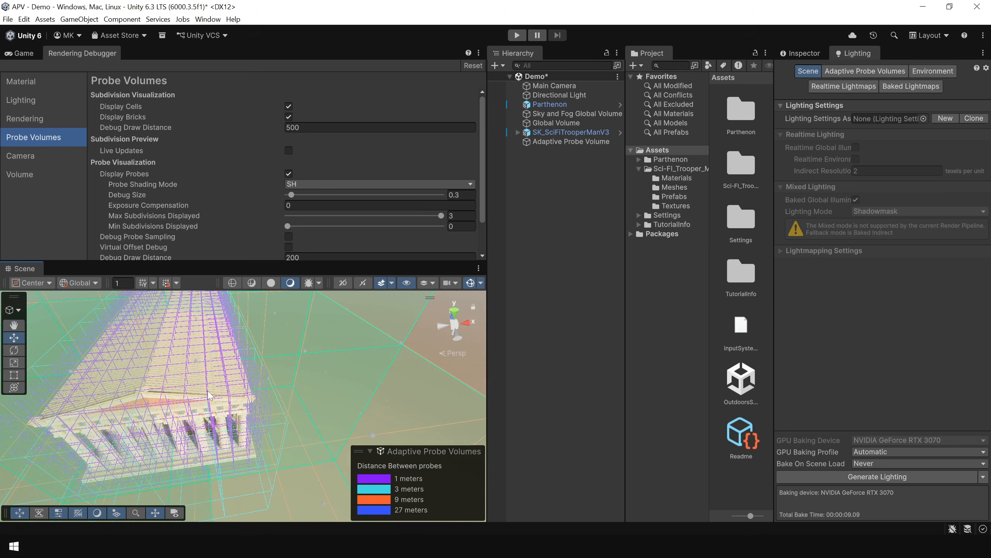
pyautogui.moveTo(205, 356); pyautogui.dragTo(337, 365, button='middle')
pyautogui.click(570, 142)
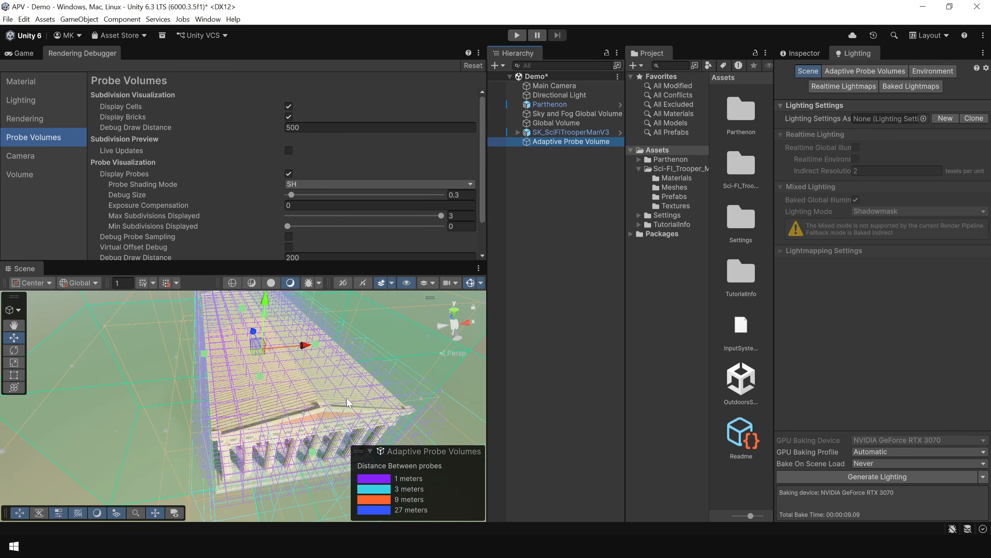
pyautogui.keyDown('alt'); pyautogui.moveTo(352, 396); pyautogui.dragTo(284, 353); pyautogui.keyUp('alt')
pyautogui.keyDown('alt'); pyautogui.moveTo(284, 353); pyautogui.dragTo(408, 355); pyautogui.keyUp('alt')
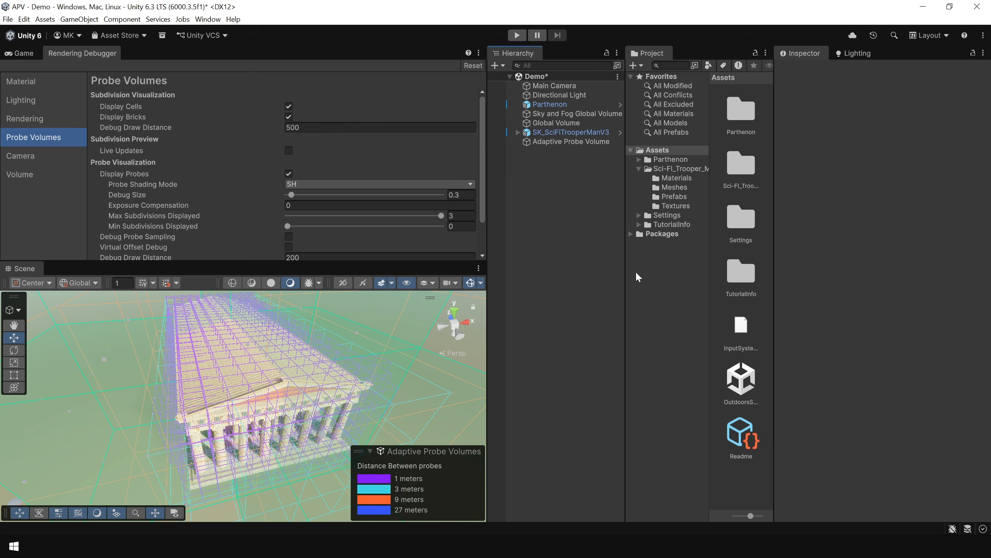
# Step: Hide the individual probes and inspect the cells and bricks around the Parthenon from a distance
pyautogui.click(857, 53)
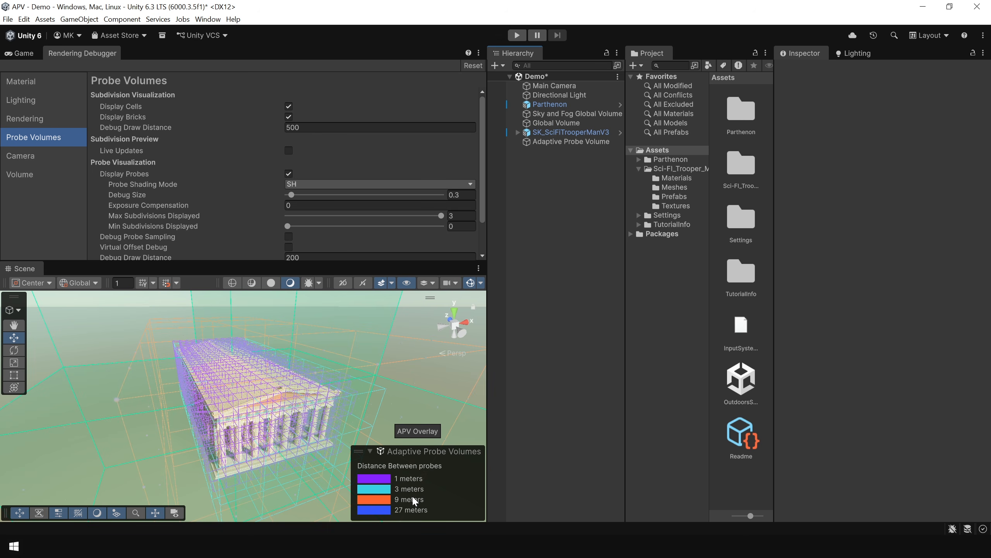
pyautogui.scroll(-10, 296, 342)
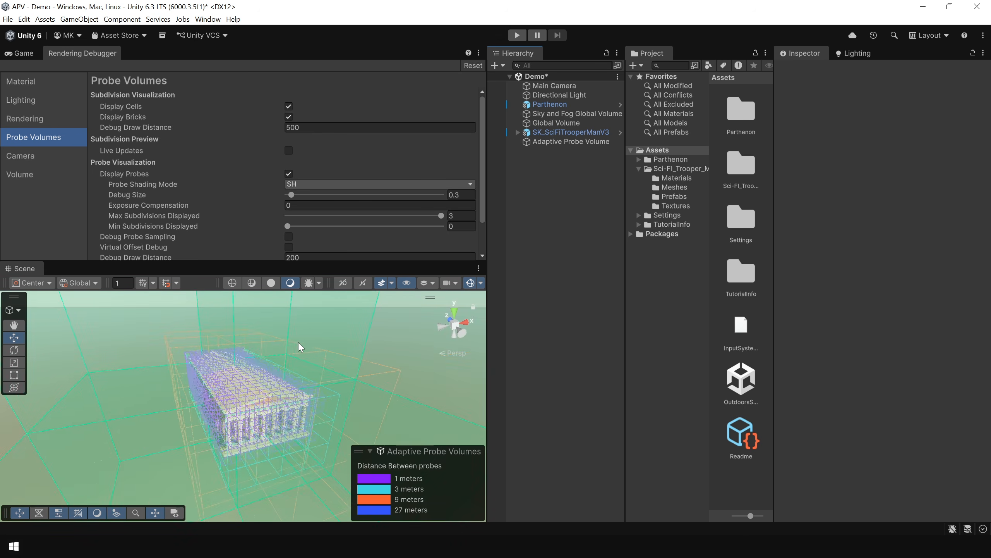
pyautogui.scroll(-3, 260, 358)
pyautogui.scroll(2, 269, 367)
pyautogui.click(289, 173)
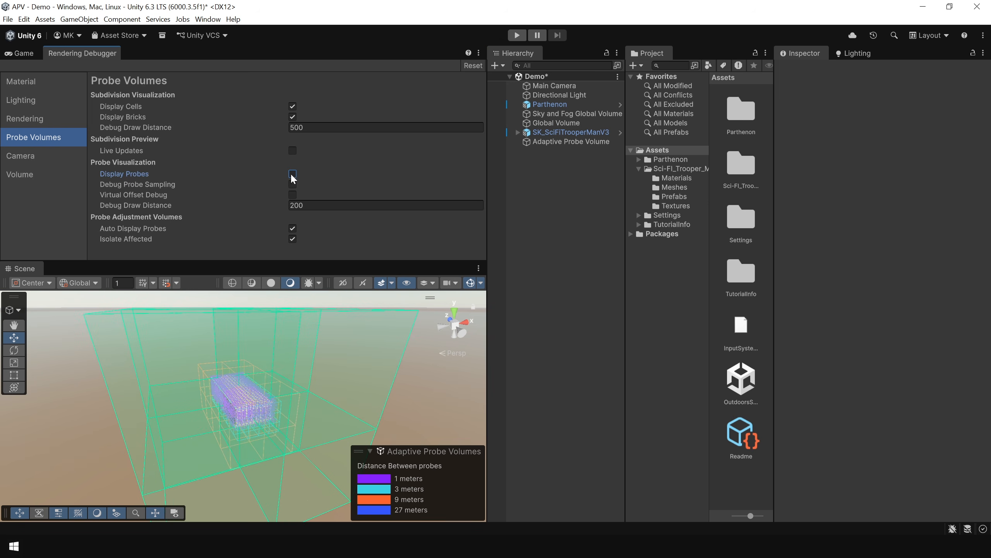
pyautogui.click(292, 106)
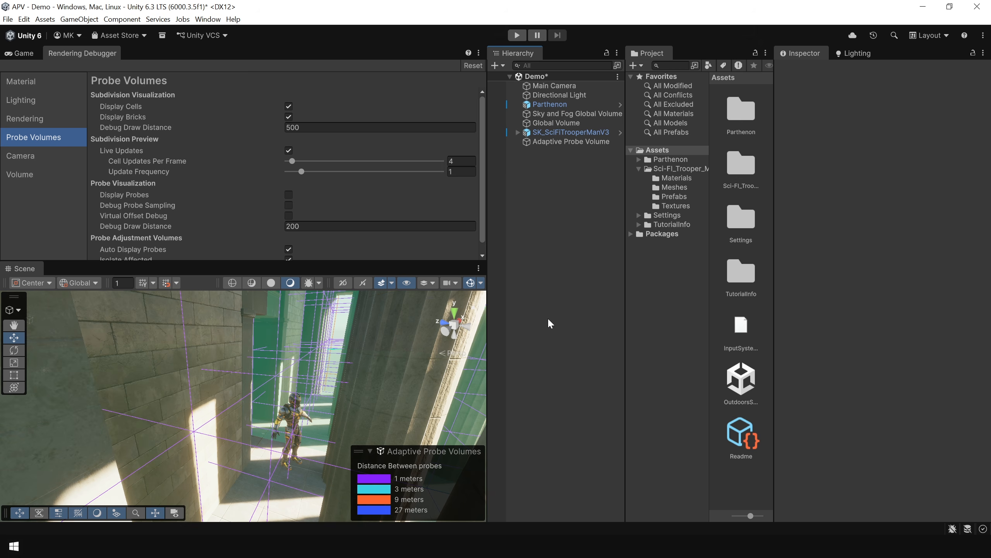
# Step: Turn off the cell and brick visualization of the probe volumes
pyautogui.click(39, 136)
pyautogui.click(288, 106)
pyautogui.click(288, 116)
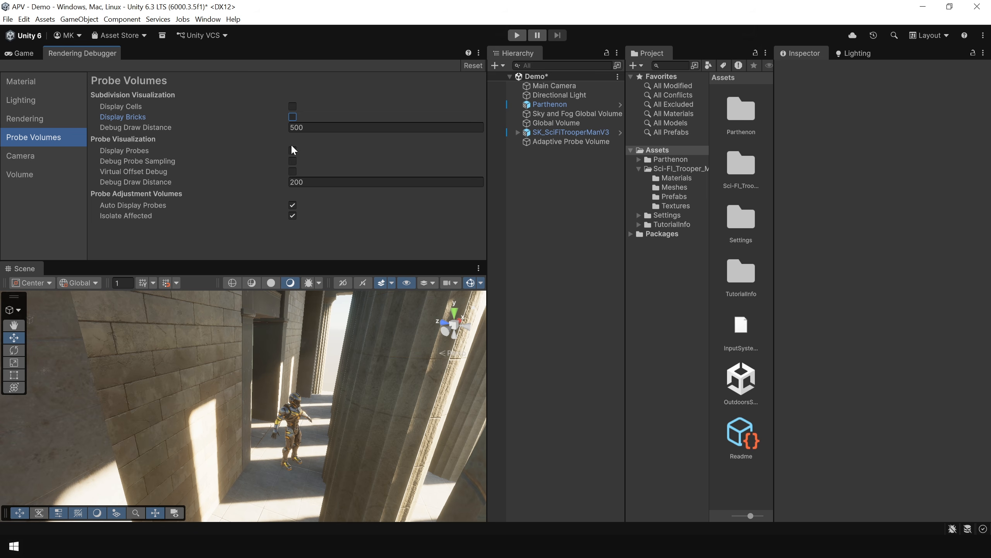
# Step: Set the Rendering Debugger's Lighting Debug Mode to Indirect Diffuse Lighting
pyautogui.click(34, 104)
pyautogui.scroll(-2, 233, 195)
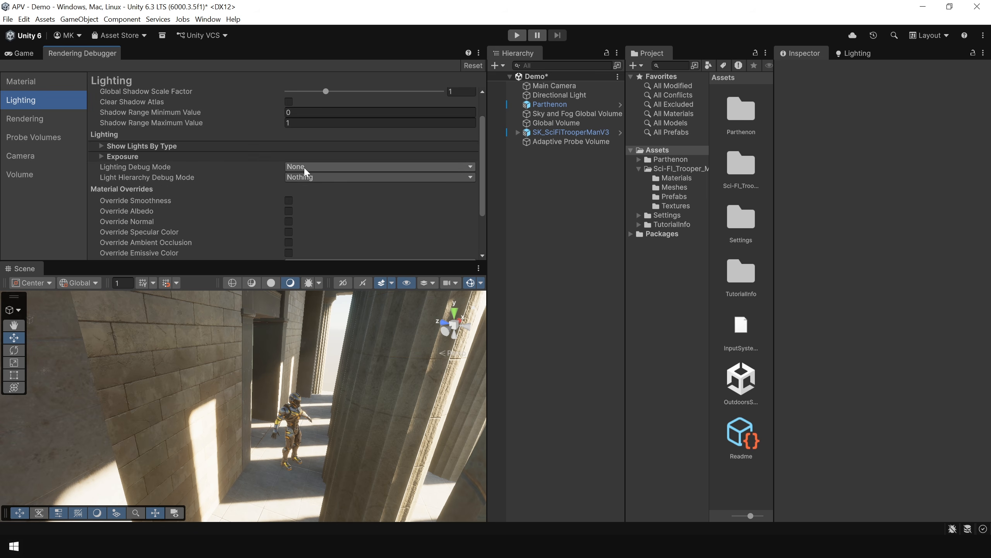
pyautogui.click(306, 169)
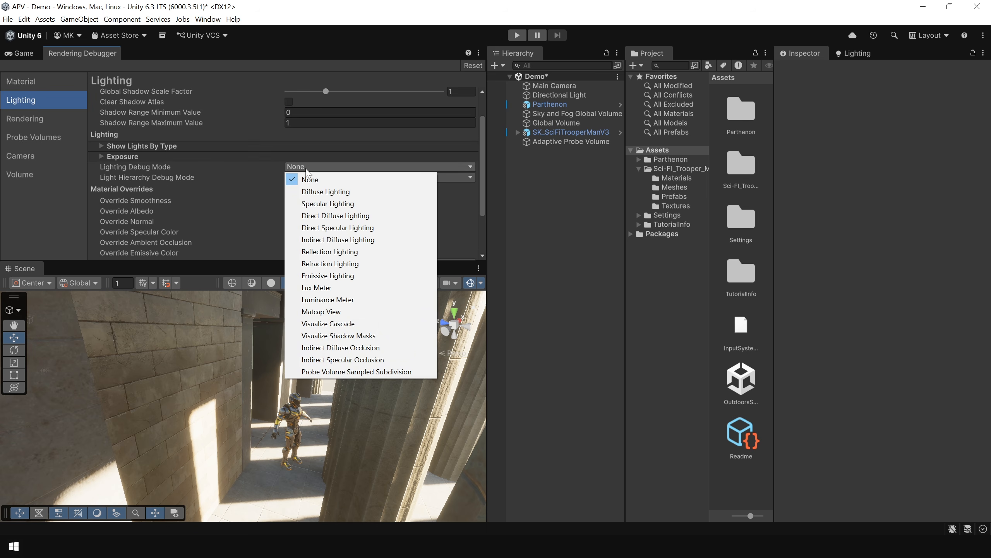
pyautogui.click(352, 239)
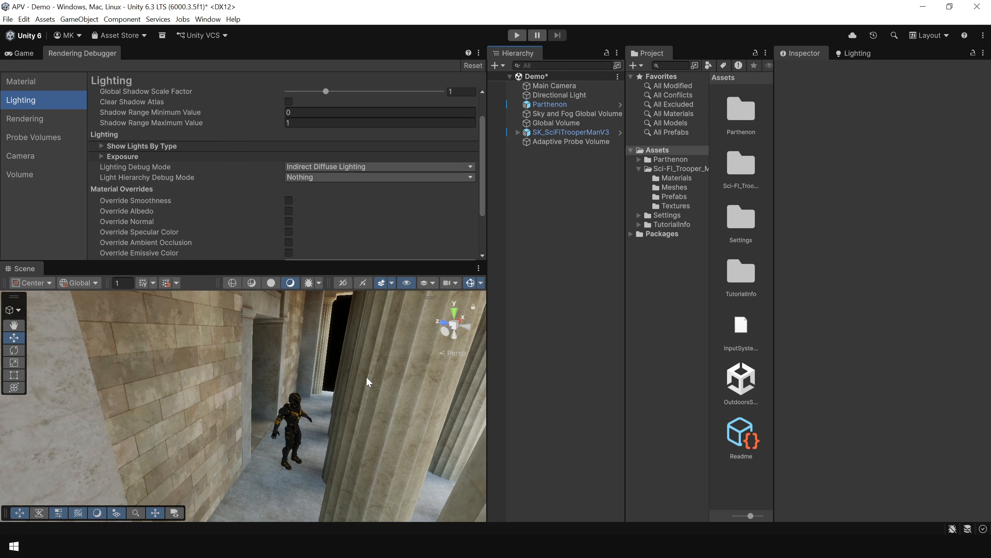
# Step: Maximize the Scene view and examine the indirect diffuse lighting in the temple's interior and around its doorway
pyautogui.hotkey('shift', 'space')
pyautogui.press('d')
pyautogui.moveTo(521, 346); pyautogui.dragTo(558, 184, button='right')
pyautogui.press('w')
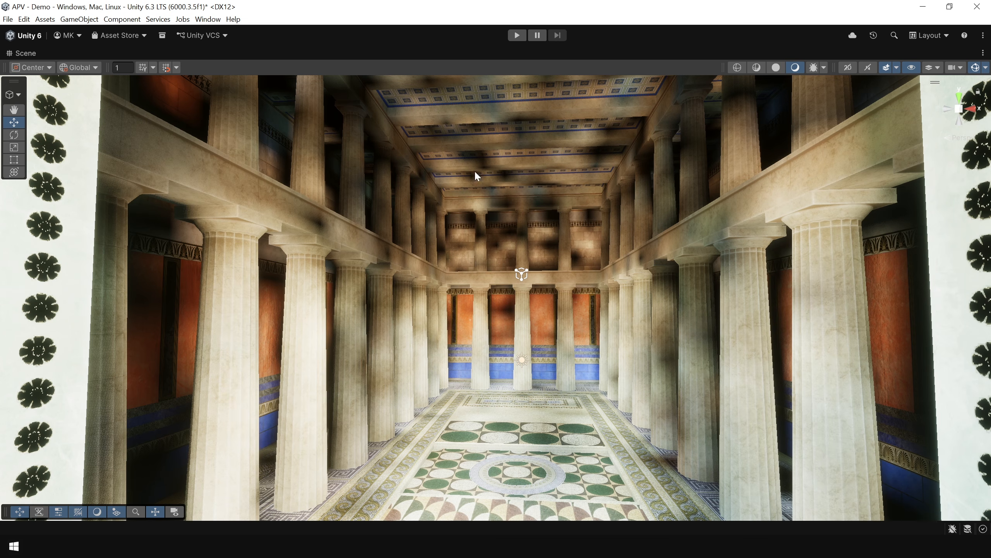
pyautogui.moveTo(513, 295); pyautogui.dragTo(619, 339, button='right')
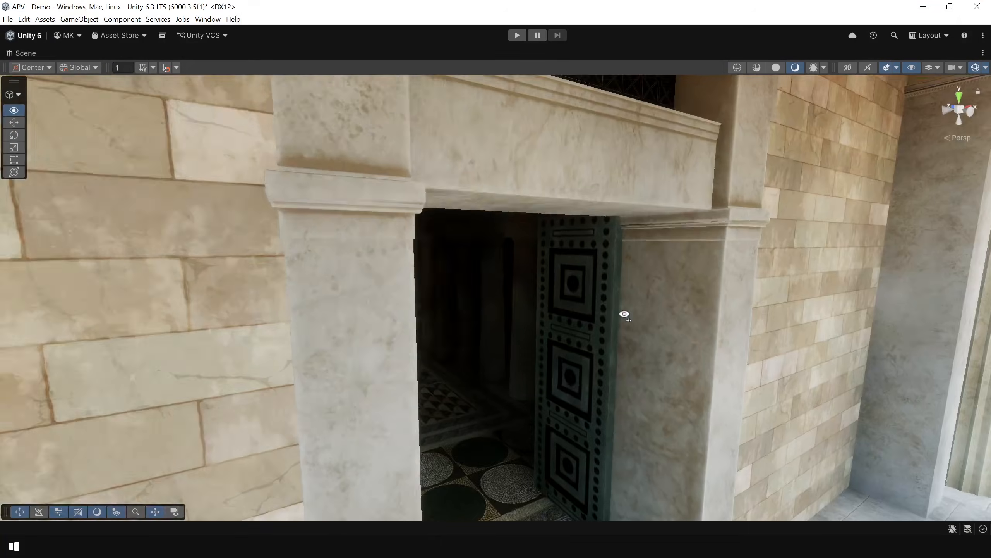
pyautogui.moveTo(621, 313); pyautogui.dragTo(617, 336, button='right')
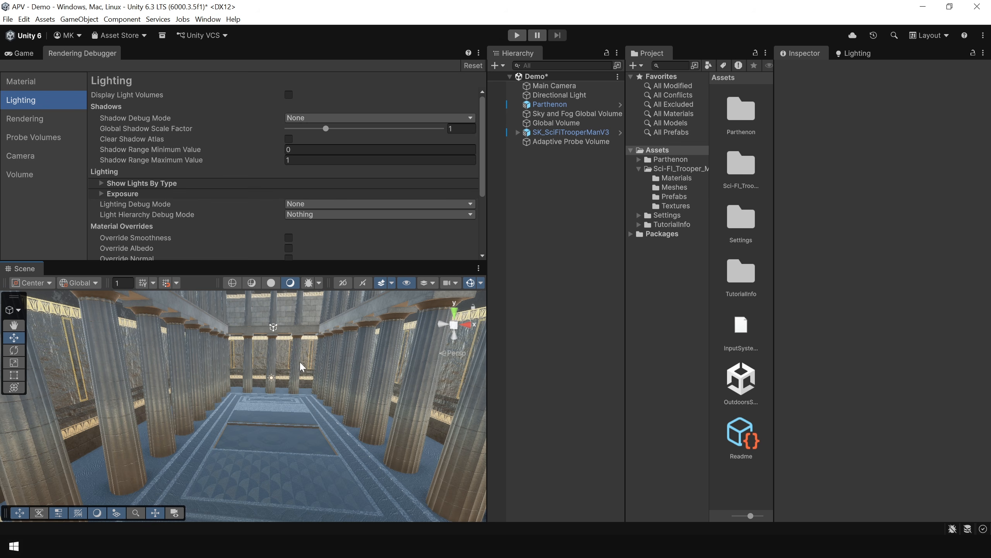
# Step: Add a Reflection Probe to the scene and center it across the temple's width at about X -0.2
pyautogui.rightClick(536, 187)
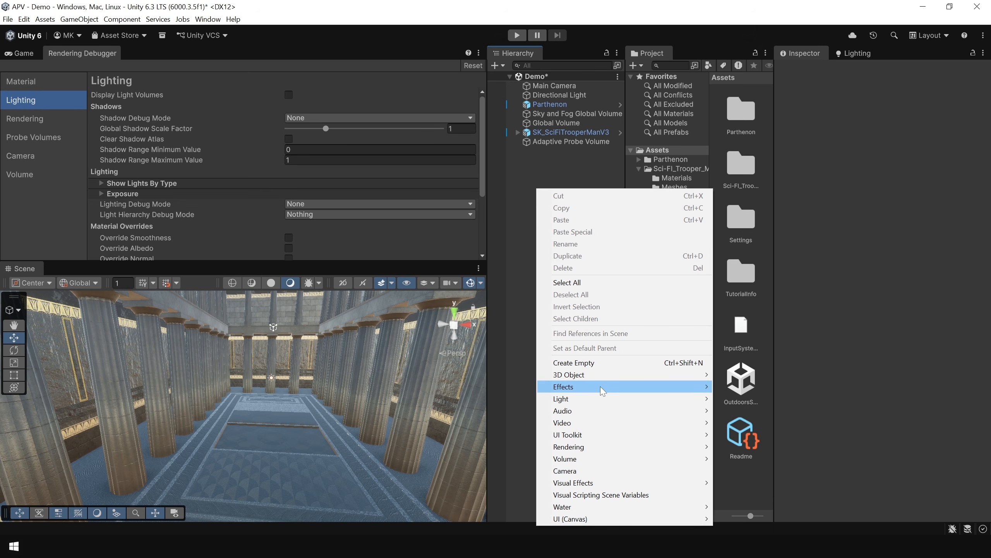
pyautogui.moveTo(601, 398)
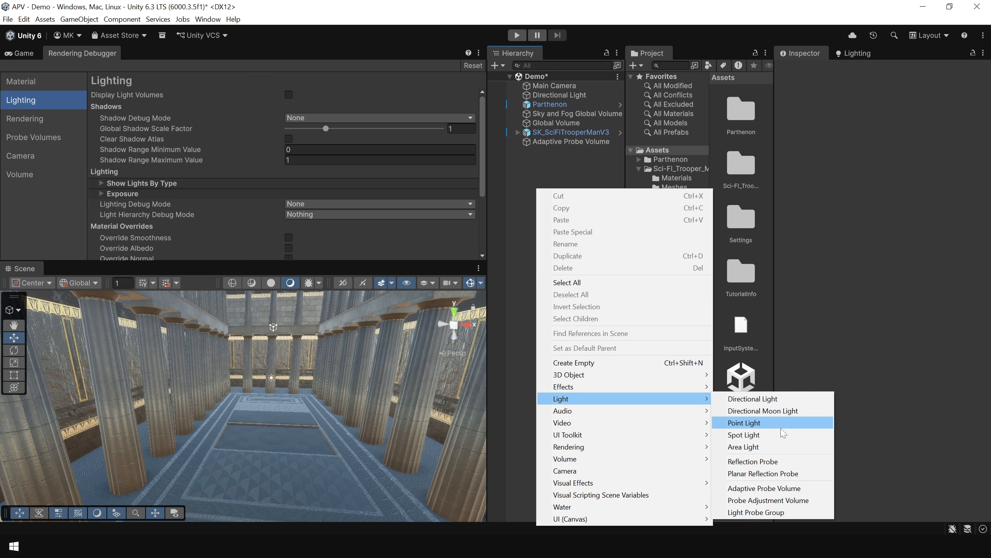
pyautogui.click(781, 461)
pyautogui.click(453, 312)
pyautogui.moveTo(298, 415); pyautogui.dragTo(272, 415)
# Step: Size the Reflection Probe's box to about 36.11 × 30.82 × 90.3 around the temple and position it at about Y 4.5, Z -3.3
pyautogui.click(453, 324)
pyautogui.moveTo(864, 277); pyautogui.dragTo(445, 293)
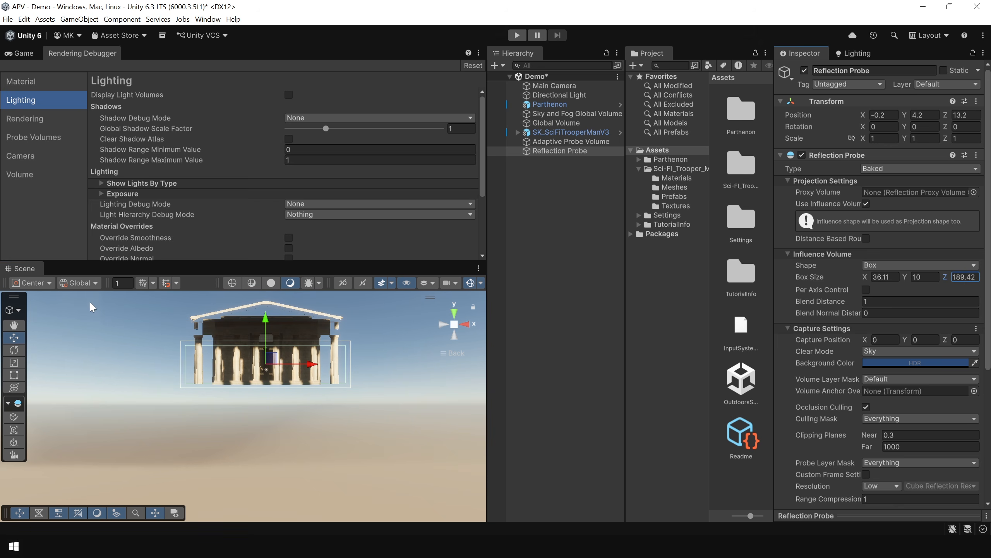
pyautogui.hotkey('ctrl', 'z')
pyautogui.moveTo(905, 278); pyautogui.dragTo(65, 311)
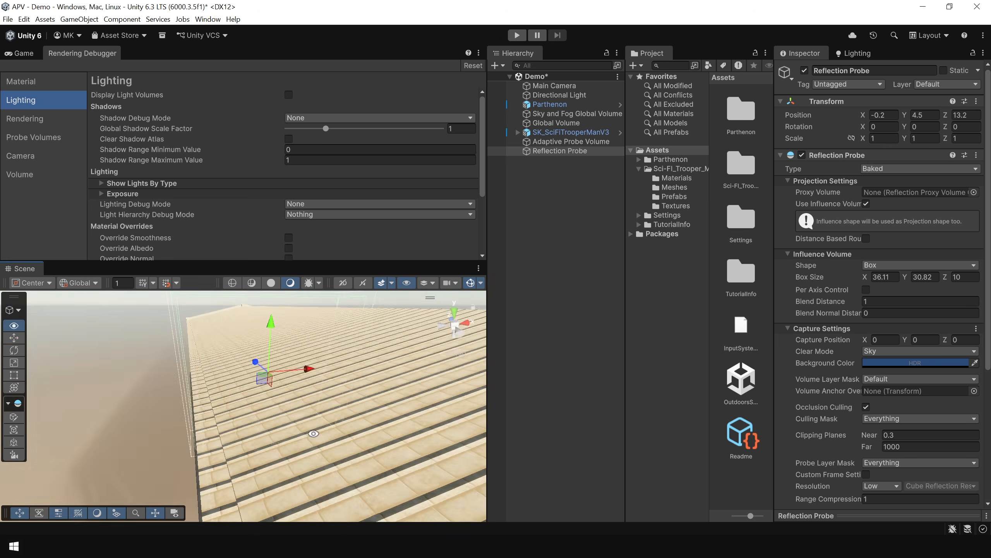
pyautogui.click(444, 324)
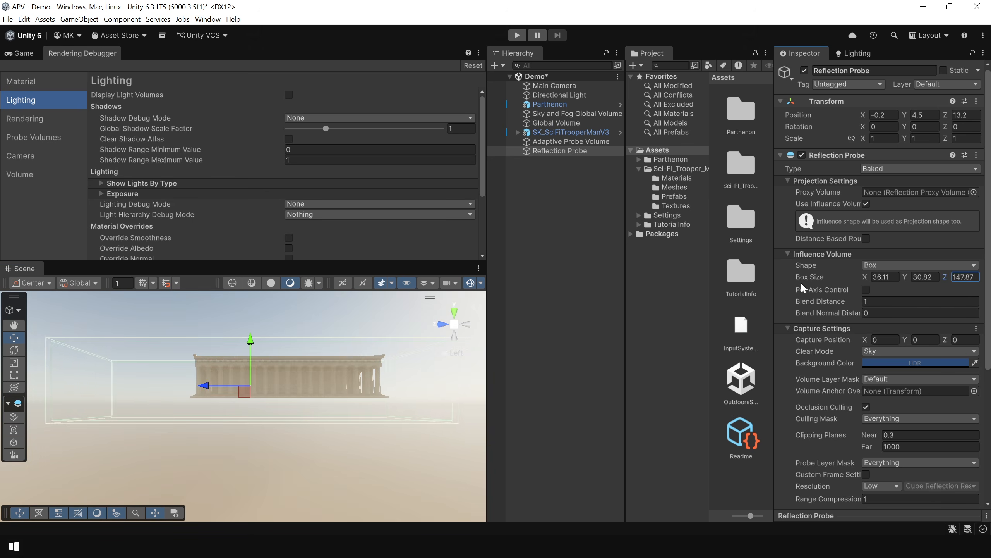
pyautogui.moveTo(945, 277); pyautogui.dragTo(454, 328)
pyautogui.click(454, 325)
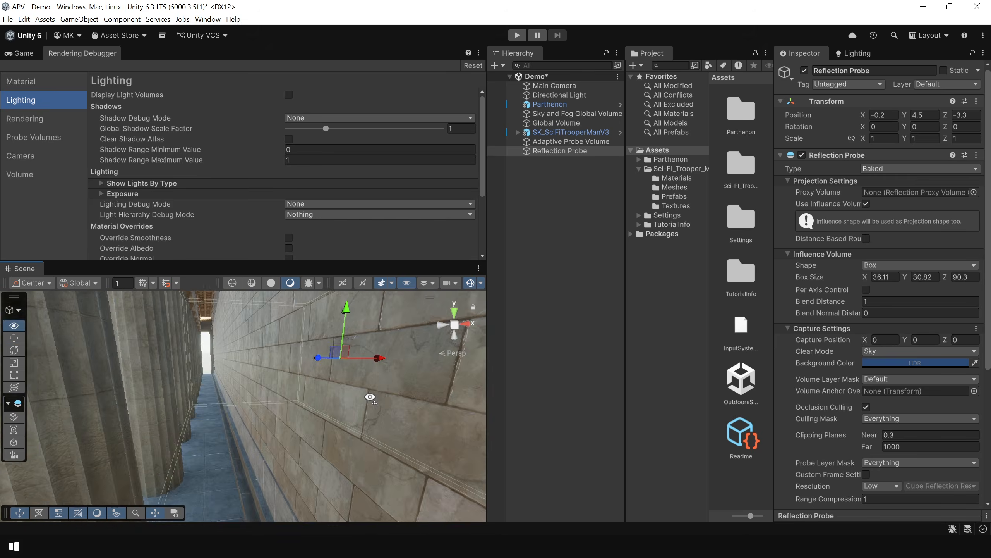
# Step: Bake the Reflection Probe placed inside the temple hall
pyautogui.moveTo(449, 398); pyautogui.dragTo(408, 402, button='right')
pyautogui.scroll(-7, 962, 449)
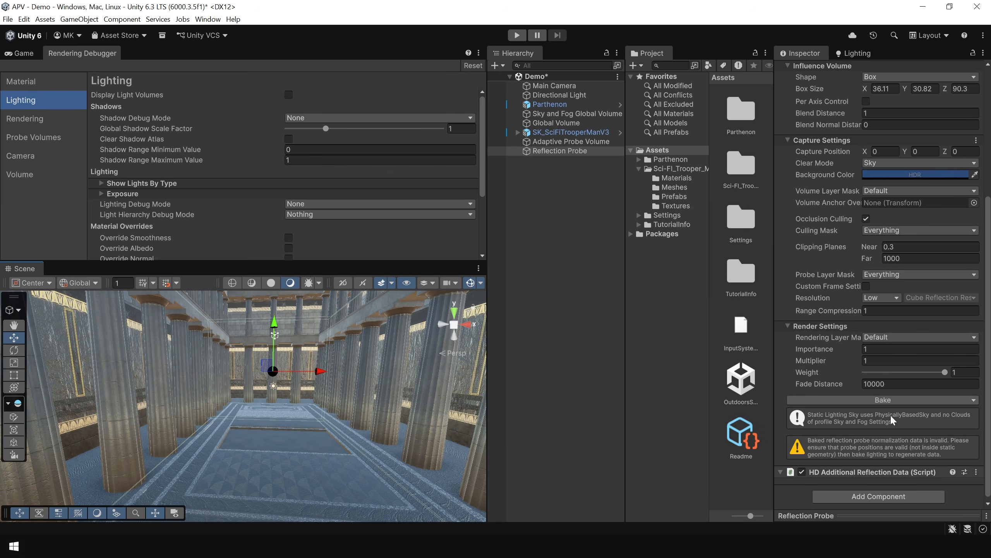
pyautogui.click(898, 401)
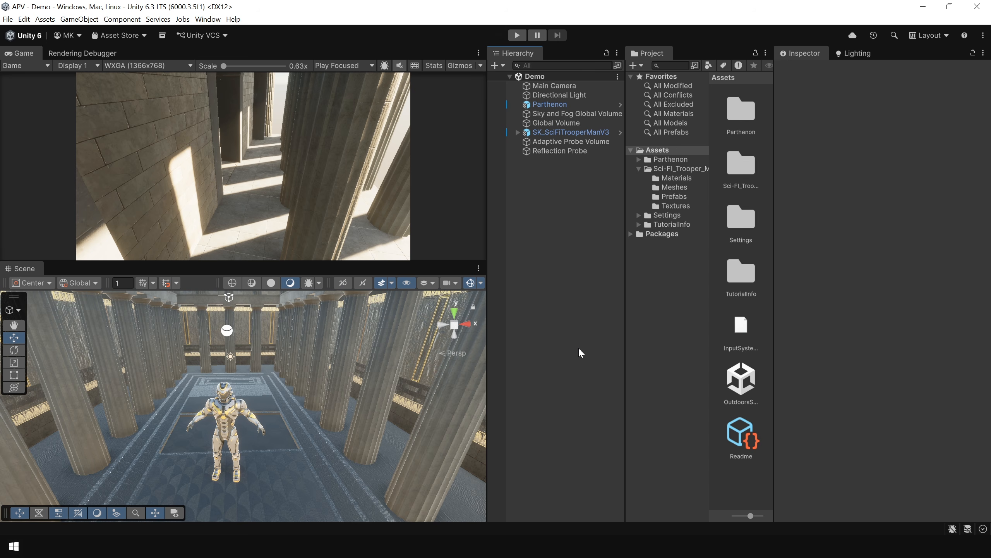
# Step: Set the Rendering Debugger's Lighting Debug Mode to Indirect Diffuse Lighting
pyautogui.click(76, 52)
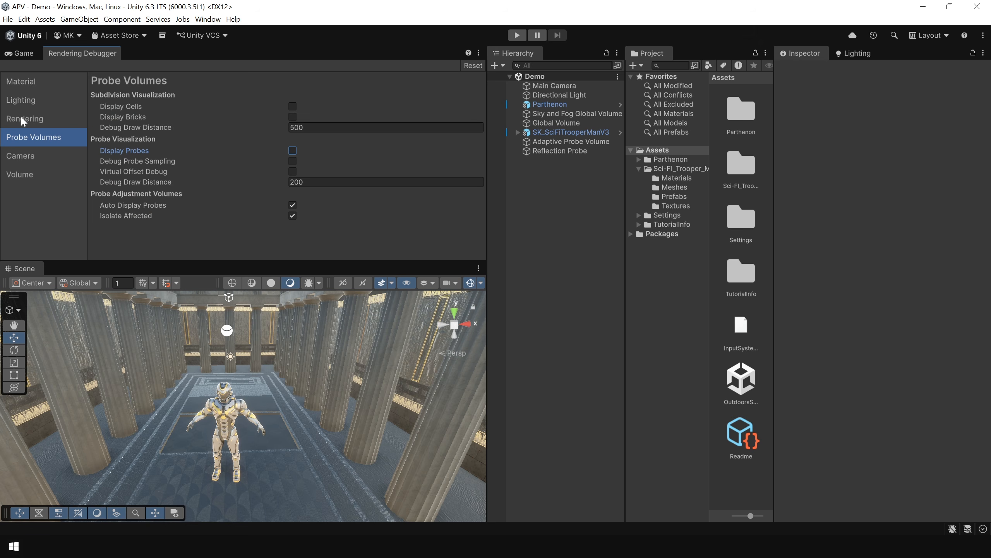
pyautogui.click(58, 102)
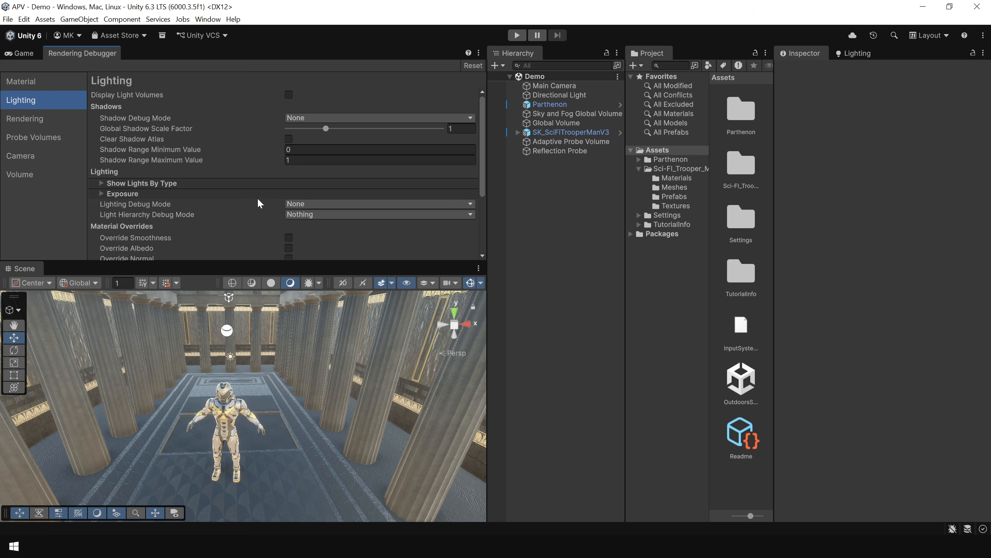
pyautogui.click(308, 206)
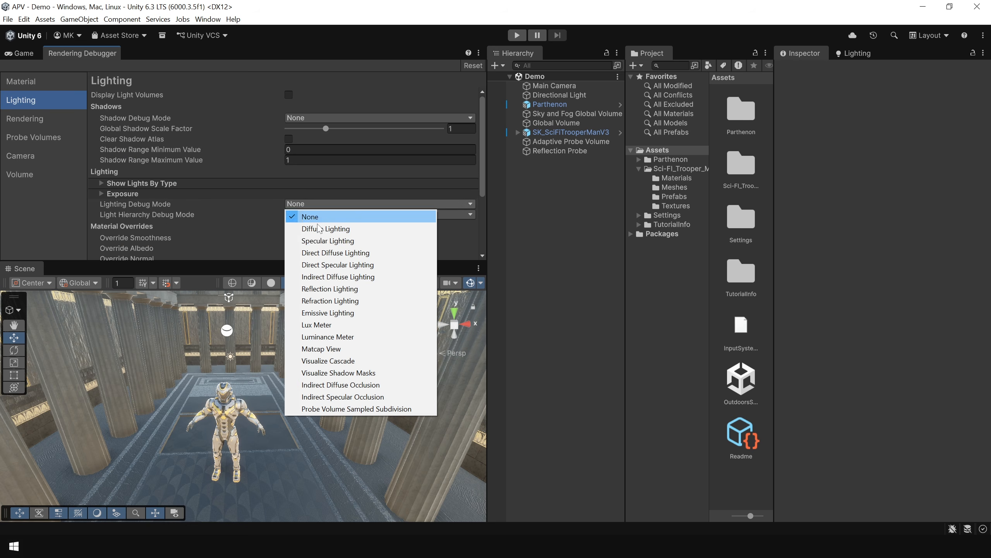
pyautogui.click(349, 276)
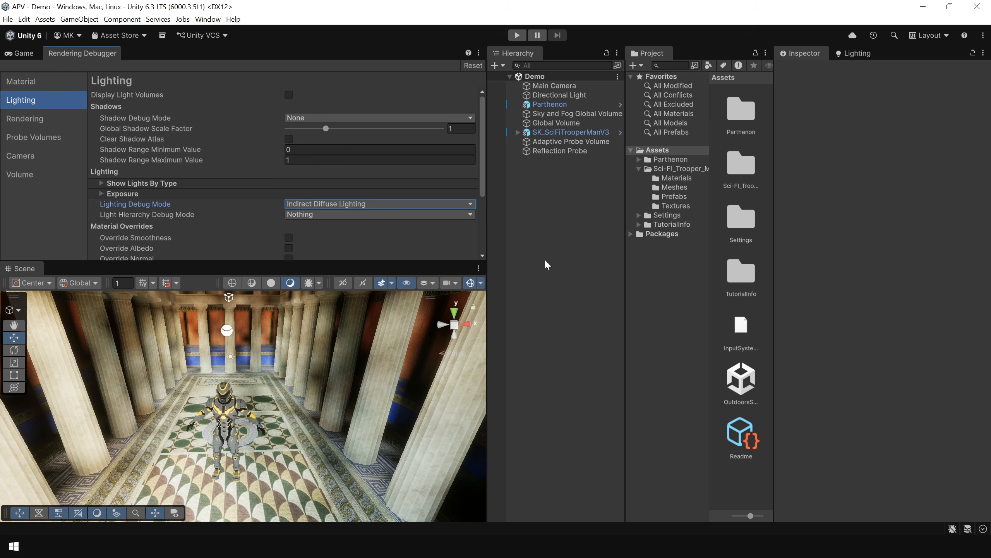
# Step: Move the trooper from the hall into the dark side aisle and back, comparing the indirect lighting on it in the maximized Scene view
pyautogui.hotkey('shift', 'space')
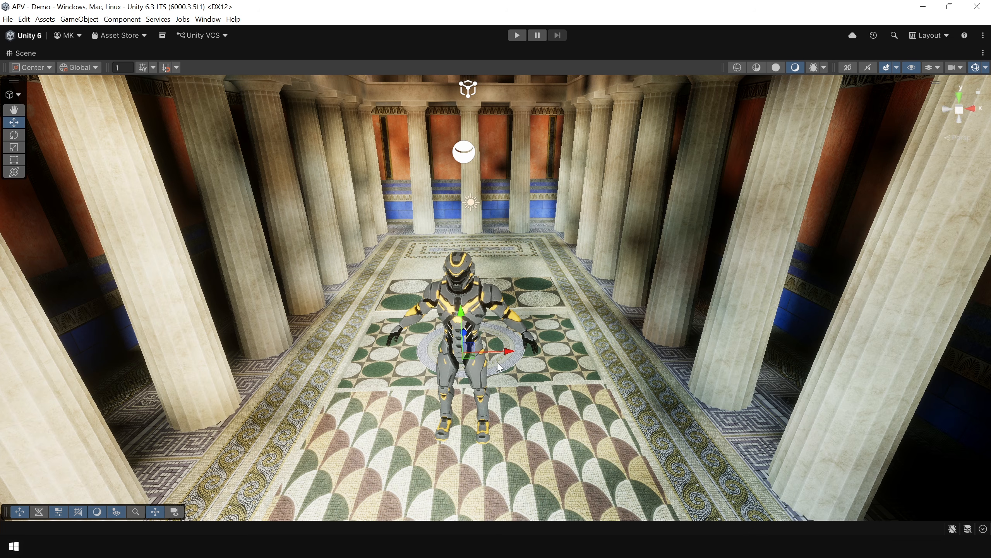
pyautogui.moveTo(507, 351); pyautogui.dragTo(195, 353)
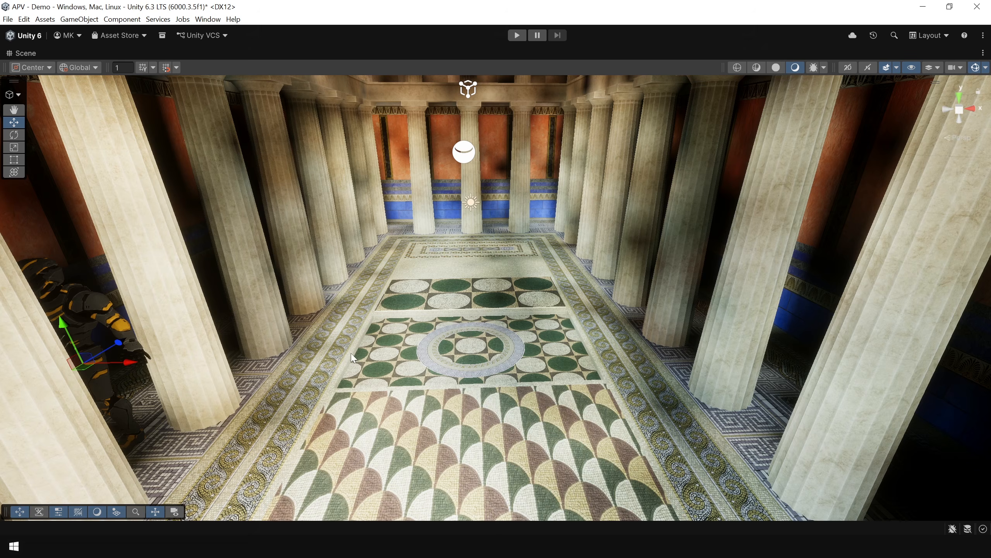
pyautogui.keyDown('alt'); pyautogui.moveTo(137, 352); pyautogui.dragTo(306, 347); pyautogui.keyUp('alt')
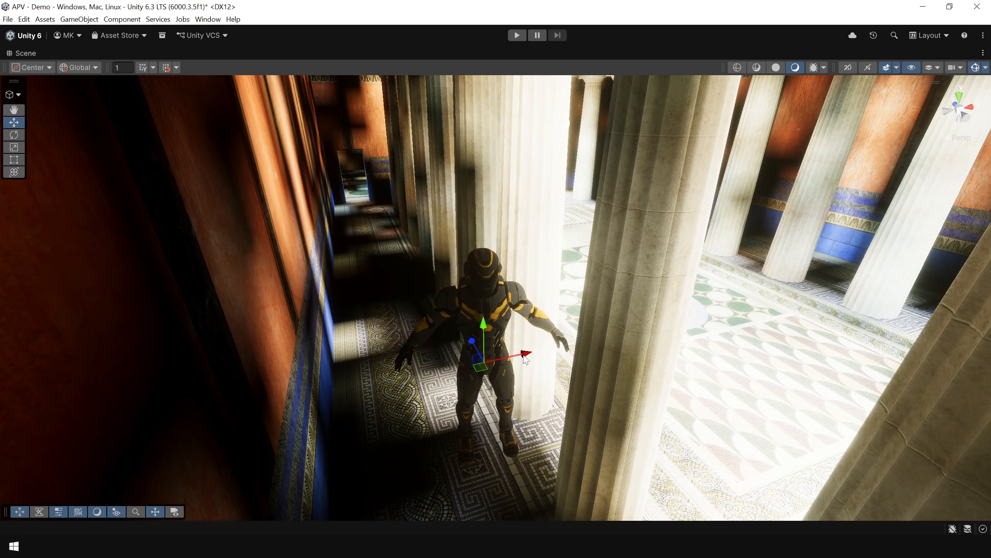
pyautogui.moveTo(521, 356); pyautogui.dragTo(662, 316)
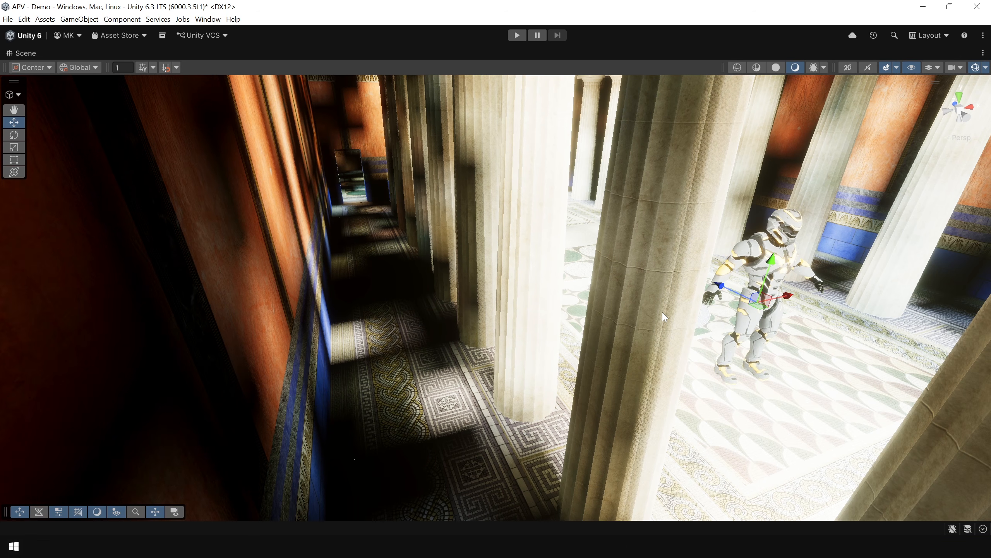
pyautogui.hotkey('shift', 'space')
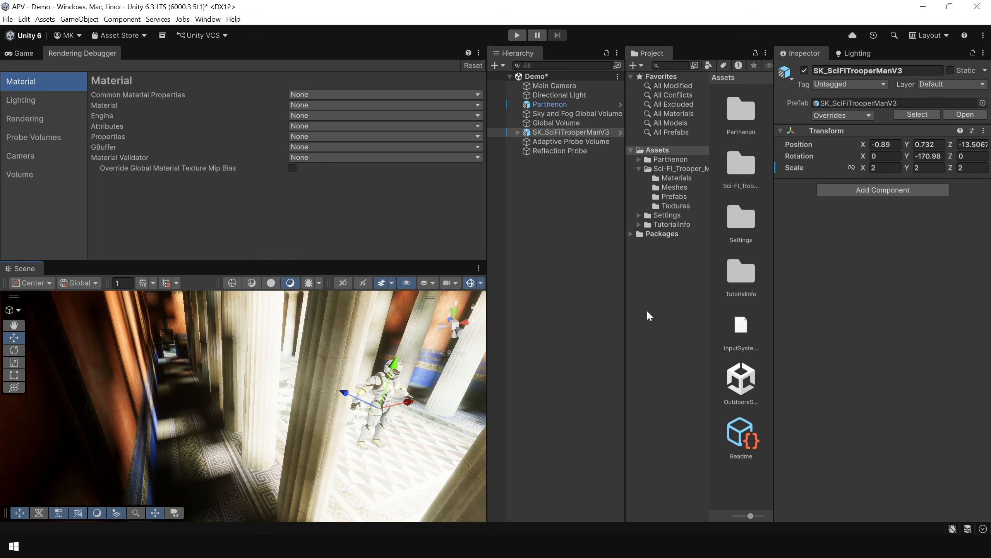
# Step: Display the light probes and examine their lighting in the dark side aisle and the hall in the maximized Scene view
pyautogui.click(31, 137)
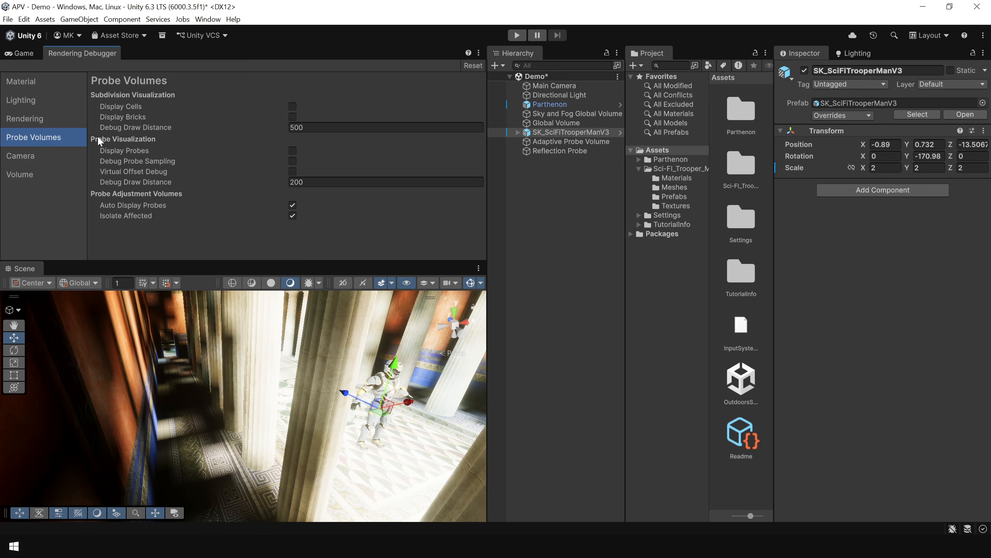
pyautogui.click(293, 150)
pyautogui.click(557, 311)
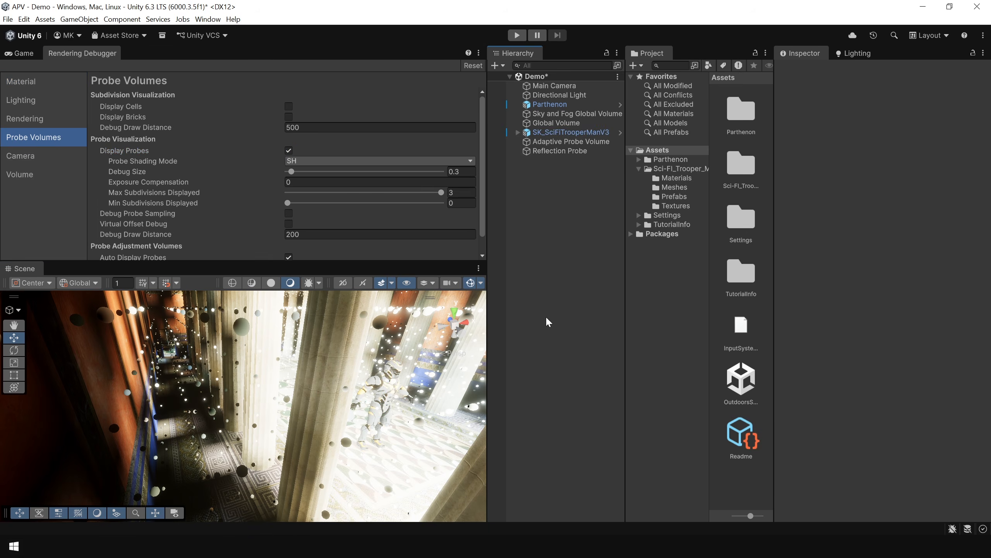
pyautogui.hotkey('shift', 'space')
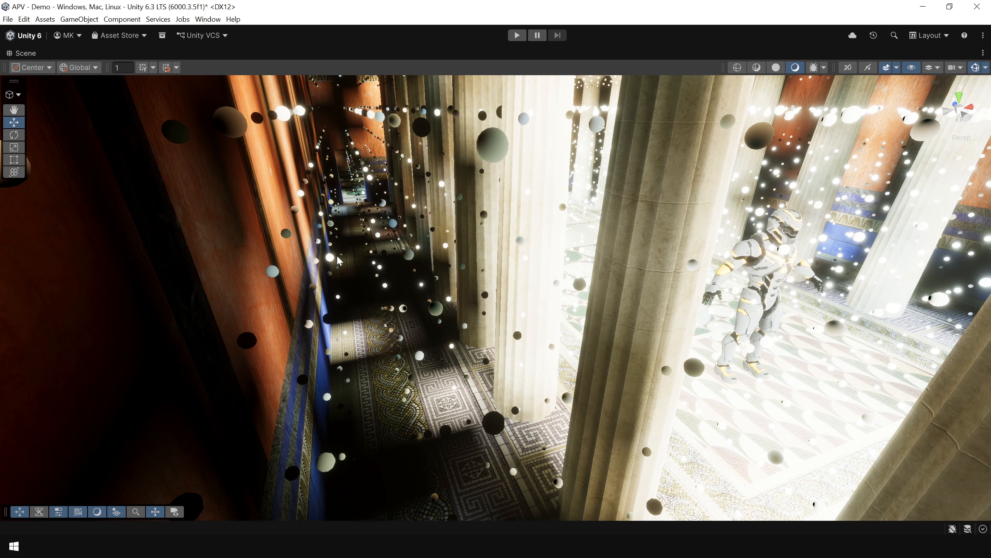
pyautogui.press('d')
pyautogui.moveTo(642, 278); pyautogui.dragTo(513, 252, button='right')
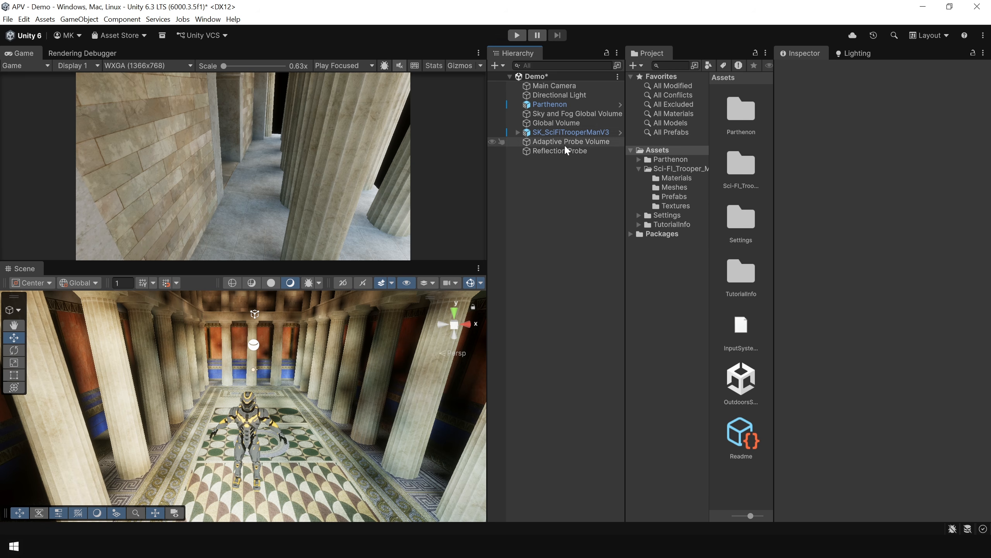
# Step: Add an Adaptive Probe Volumes Options override to the Global Volume and enable all of its settings
pyautogui.click(567, 124)
pyautogui.click(884, 476)
pyautogui.write('ad')
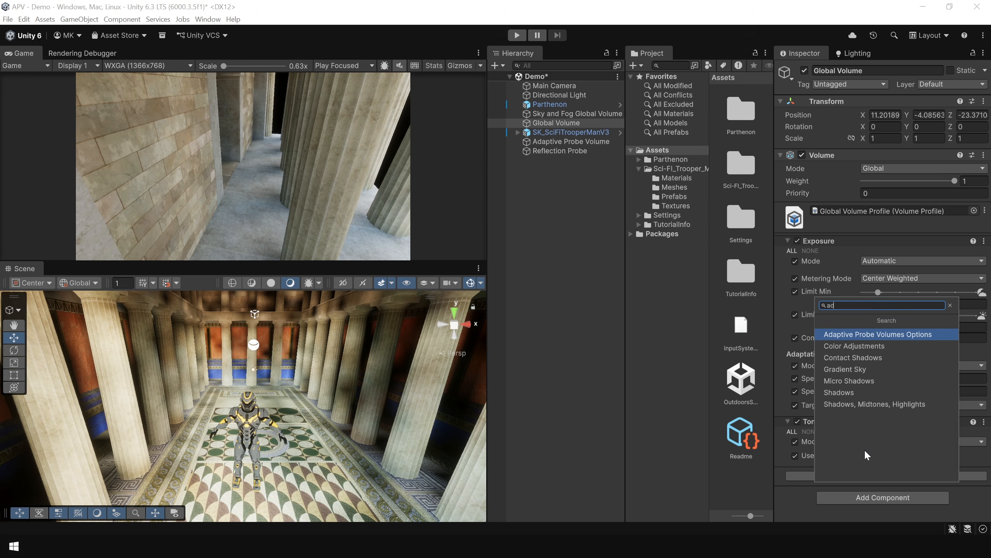
pyautogui.click(879, 334)
pyautogui.scroll(-3, 885, 362)
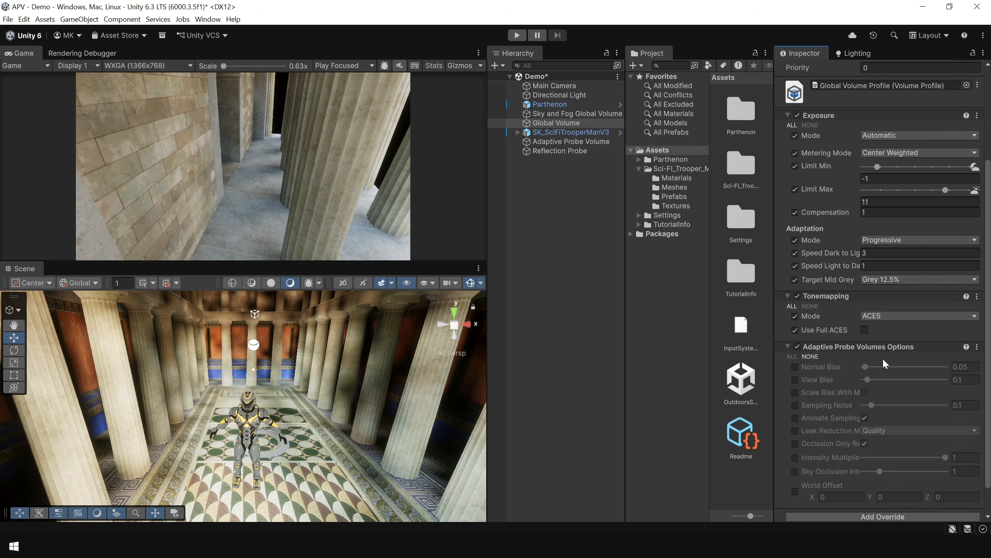
pyautogui.click(792, 356)
# Step: Try a Normal Bias of 0.73, bring it down to 0.13, and test a lower Intensity Multiplier for the probe volumes
pyautogui.moveTo(865, 367); pyautogui.dragTo(895, 371)
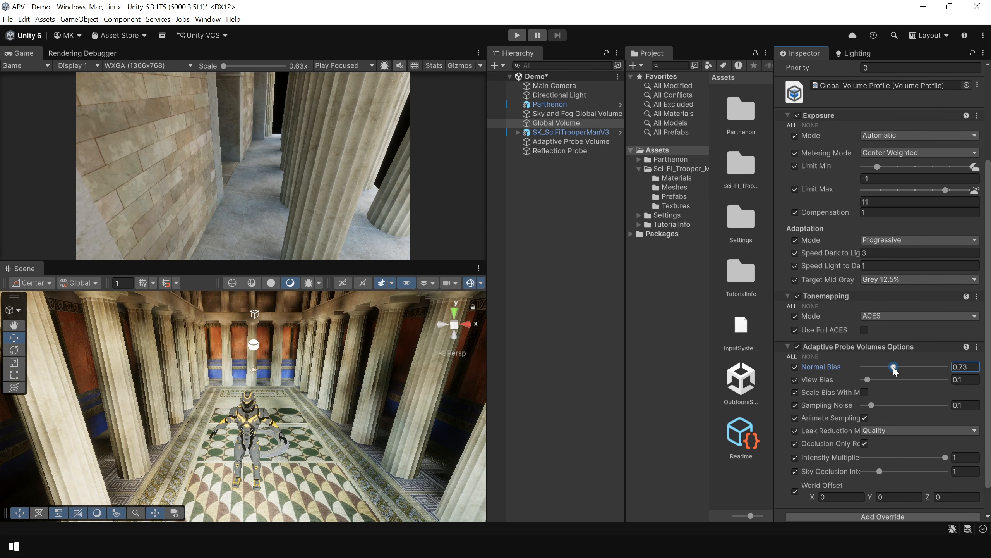
pyautogui.hotkey('ctrl', 'z')
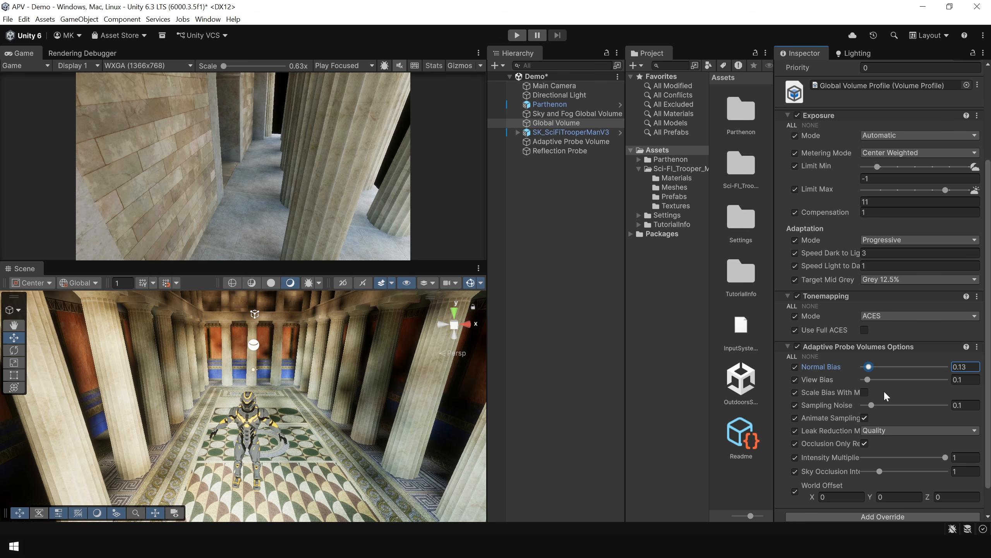
pyautogui.moveTo(945, 458); pyautogui.dragTo(967, 465)
pyautogui.moveTo(945, 460); pyautogui.dragTo(909, 461)
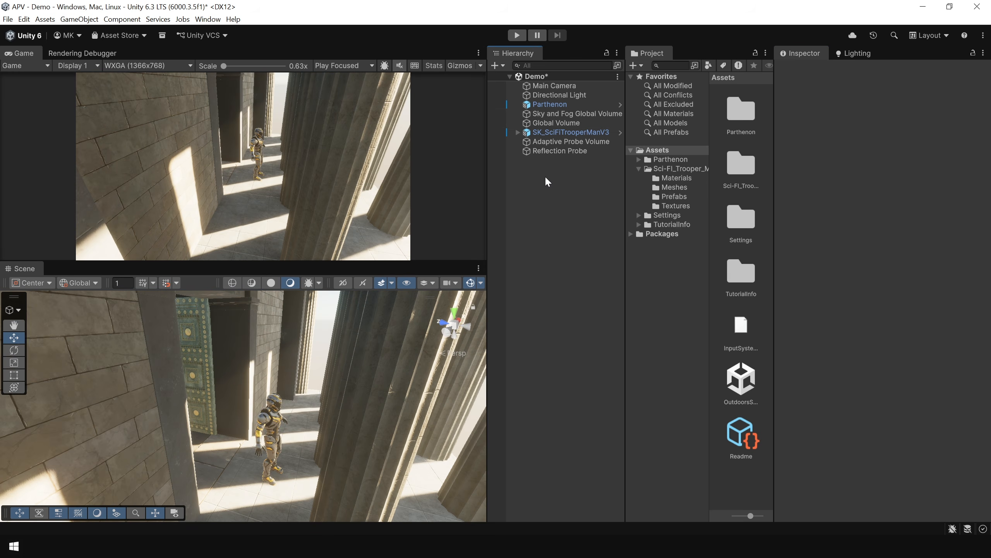
# Step: Set the Directional Light's mode to Mixed and regenerate the scene lighting
pyautogui.click(574, 97)
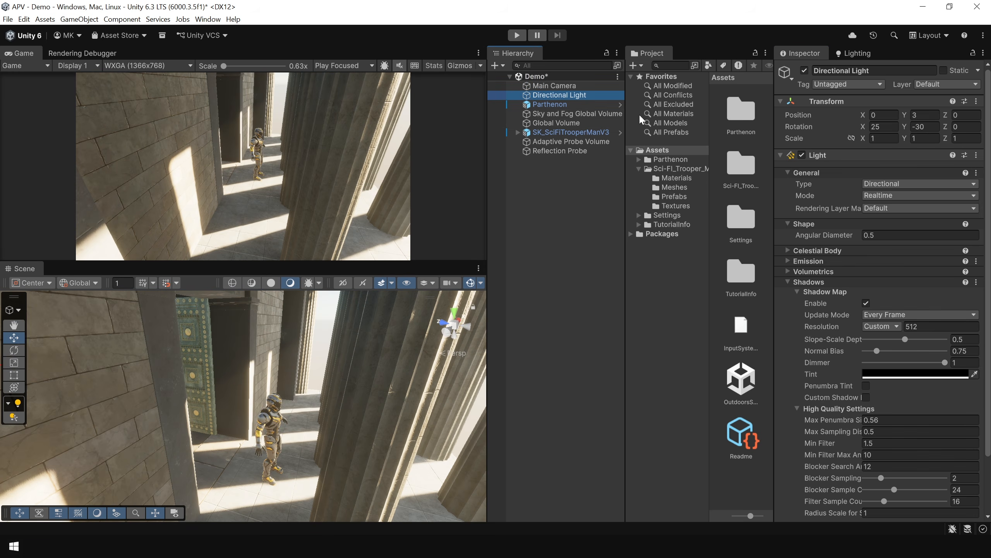
pyautogui.click(889, 194)
pyautogui.click(902, 217)
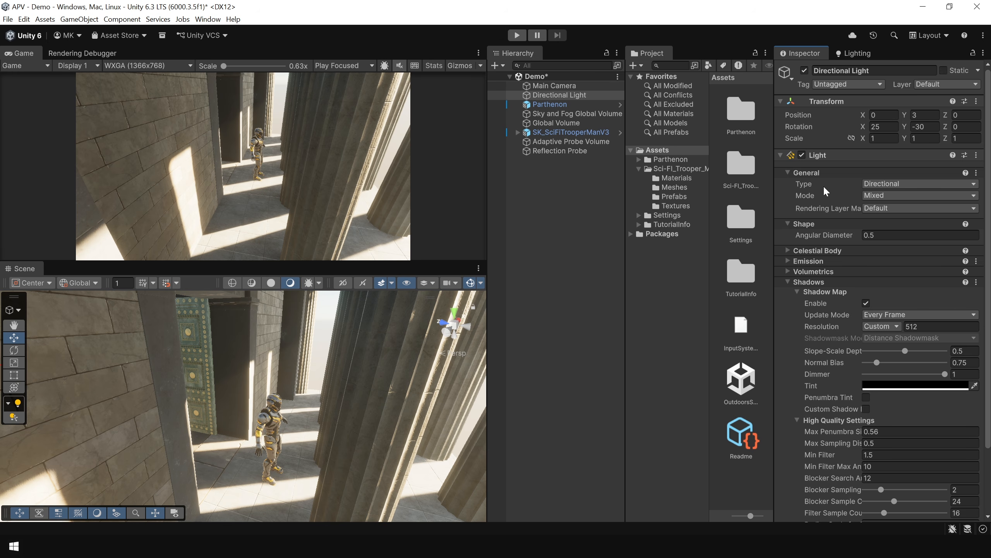
pyautogui.click(853, 53)
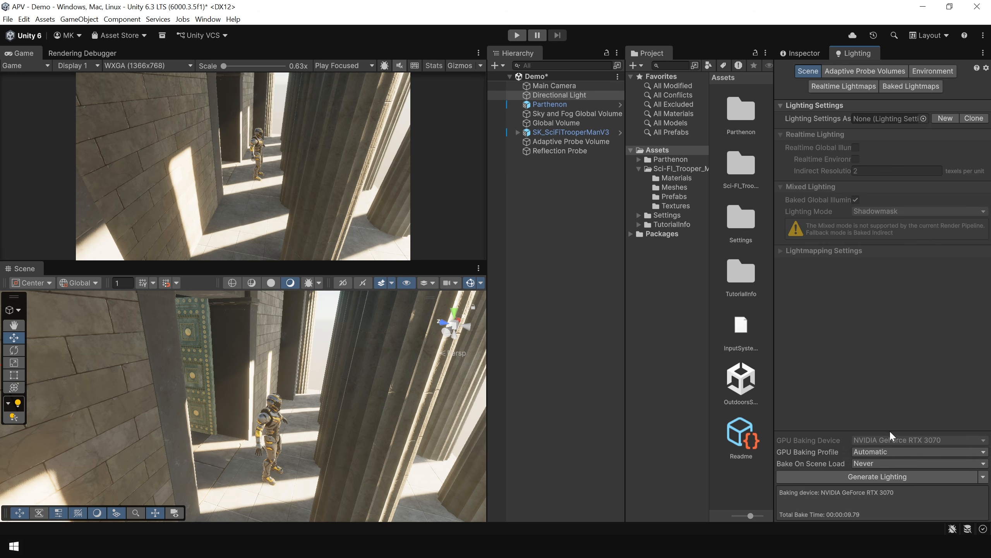
pyautogui.click(881, 477)
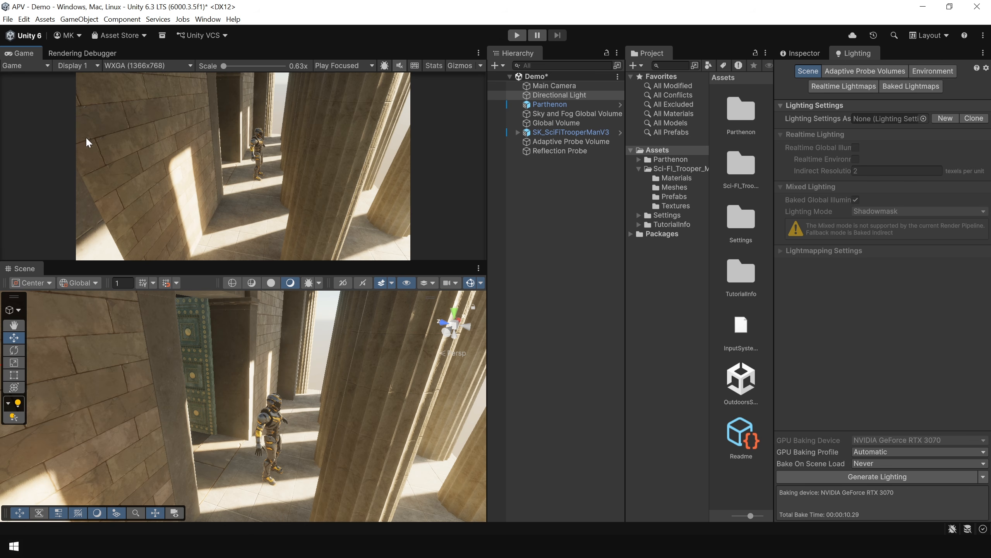
# Step: Inspect the rebaked doorway area in the Indirect Diffuse Lighting debug mode, and return to the Game view
pyautogui.click(80, 55)
pyautogui.click(289, 202)
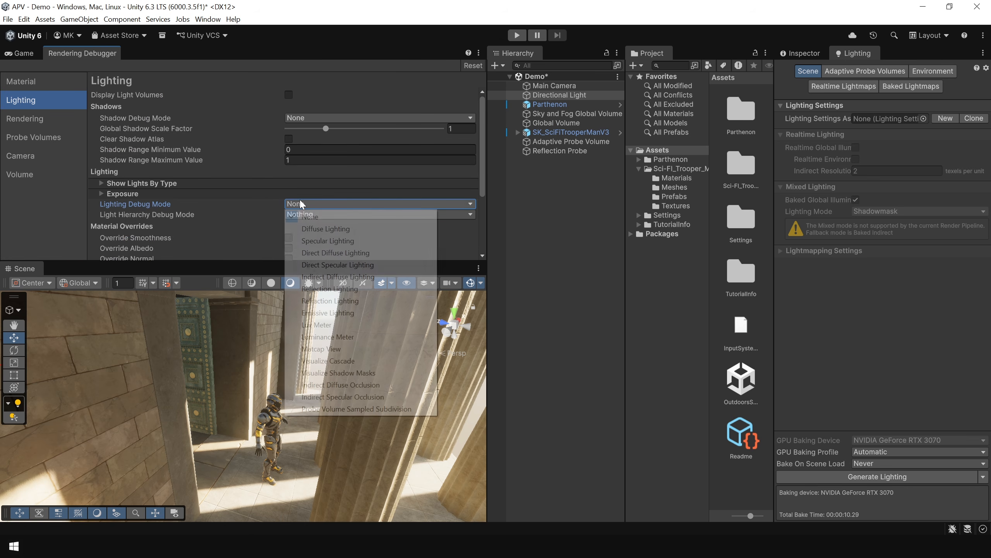
pyautogui.click(347, 278)
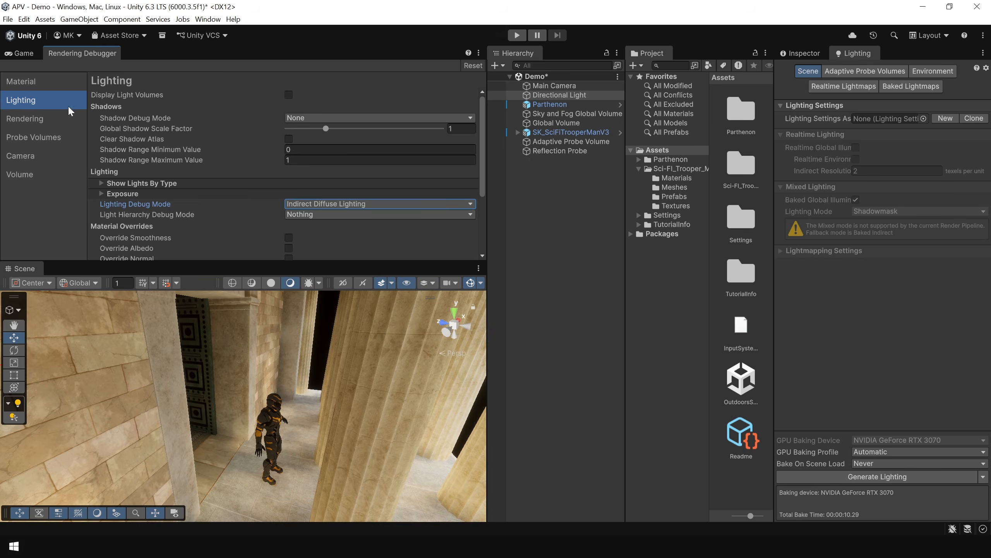
pyautogui.click(25, 54)
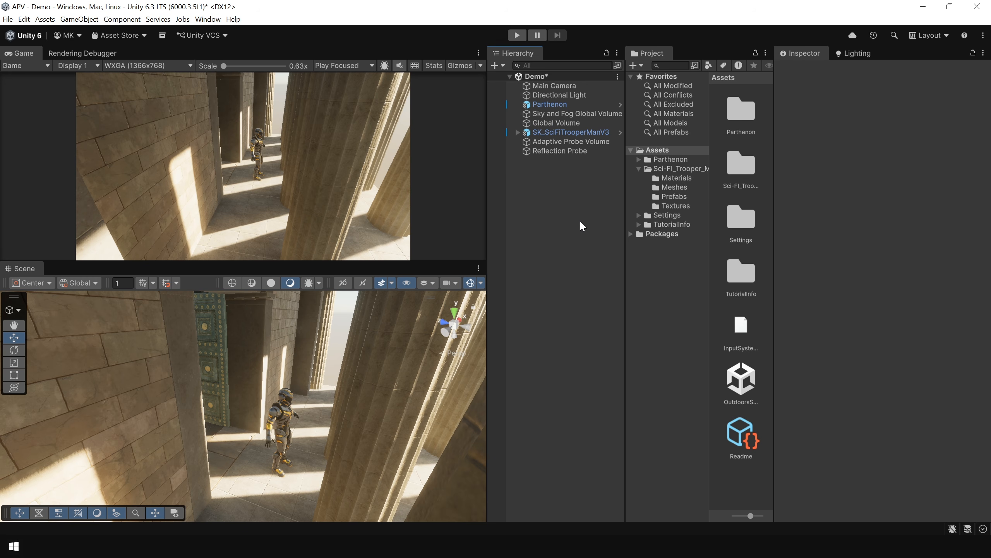
# Step: Add Bloom with intensity 0.268 and a Lift, Gamma, Gain override to the Global Volume, shifting the gamma slightly toward orange
pyautogui.click(555, 122)
pyautogui.click(883, 510)
pyautogui.click(849, 405)
pyautogui.click(850, 449)
pyautogui.moveTo(884, 427); pyautogui.dragTo(876, 413)
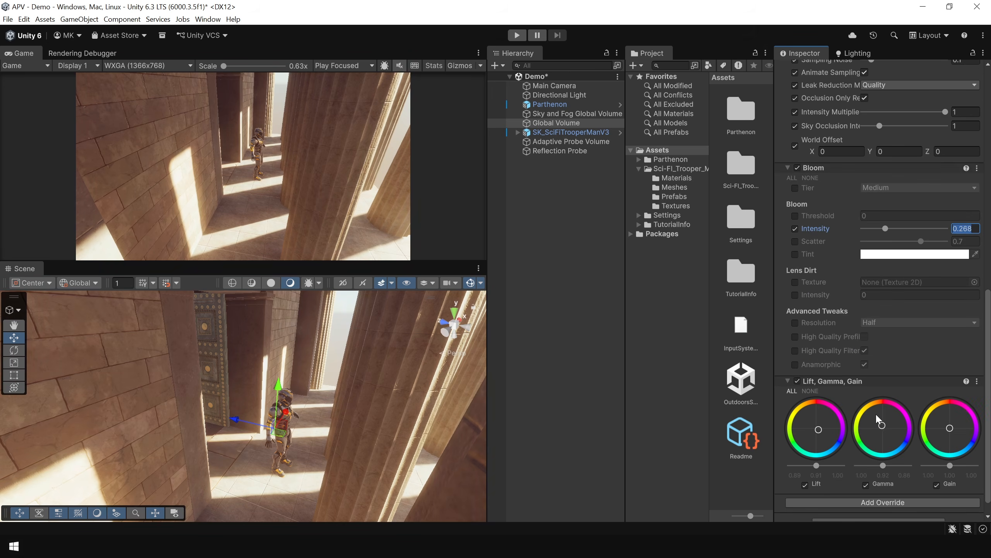
# Step: Add a Vignette override to the Global Volume with all settings enabled and an intensity of about 0.384
pyautogui.click(883, 502)
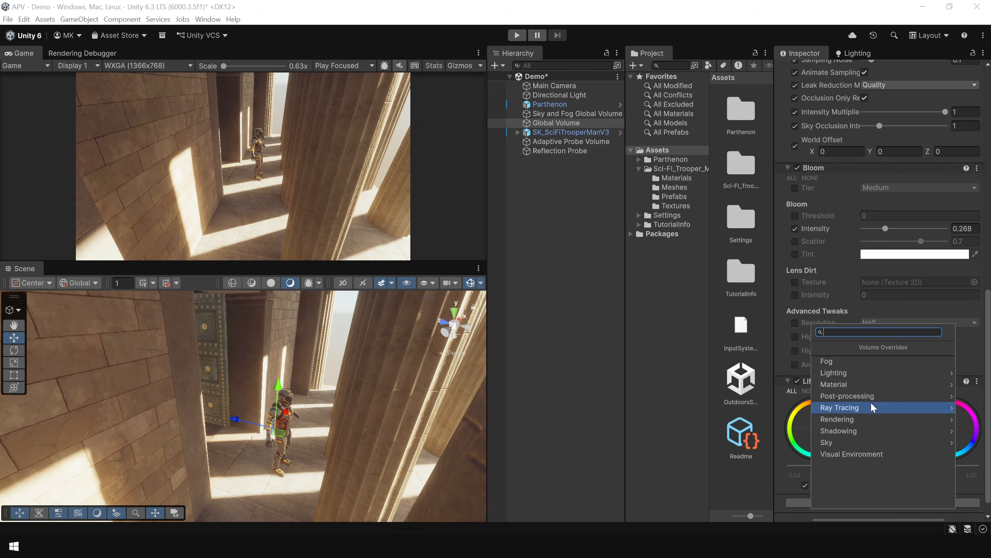
pyautogui.click(850, 397)
pyautogui.click(851, 500)
# Step: Add a Screen Space Ambient Occlusion override to the Global Volume with intensity about 0.92 and radius about 2.07
pyautogui.click(883, 485)
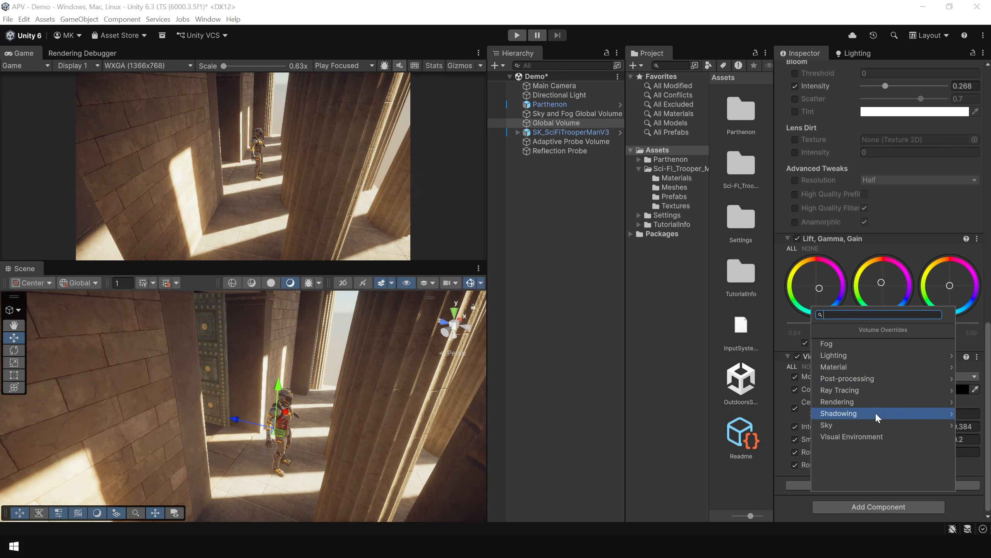
pyautogui.click(903, 391)
pyautogui.scroll(-2, 903, 390)
pyautogui.moveTo(874, 345); pyautogui.dragTo(864, 345)
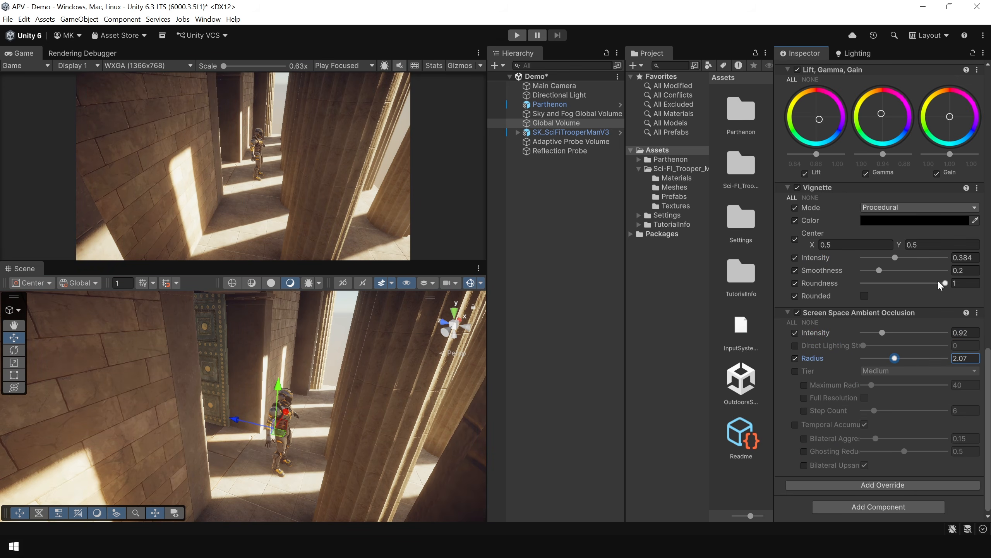
# Step: Fine-tune the Lift, Gamma, Gain color balance toward a warmer look and deselect the Global Volume
pyautogui.scroll(3, 822, 219)
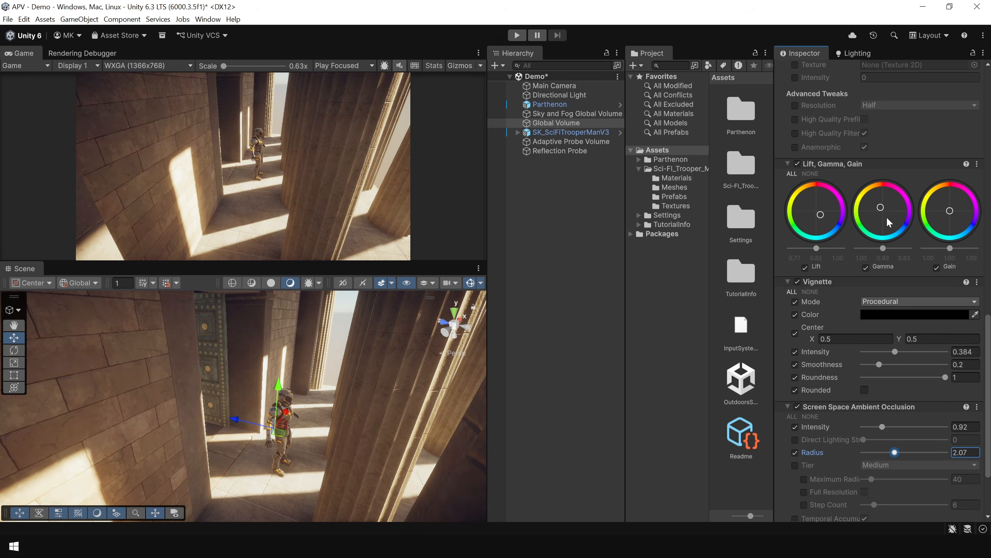
pyautogui.click(890, 300)
pyautogui.click(582, 288)
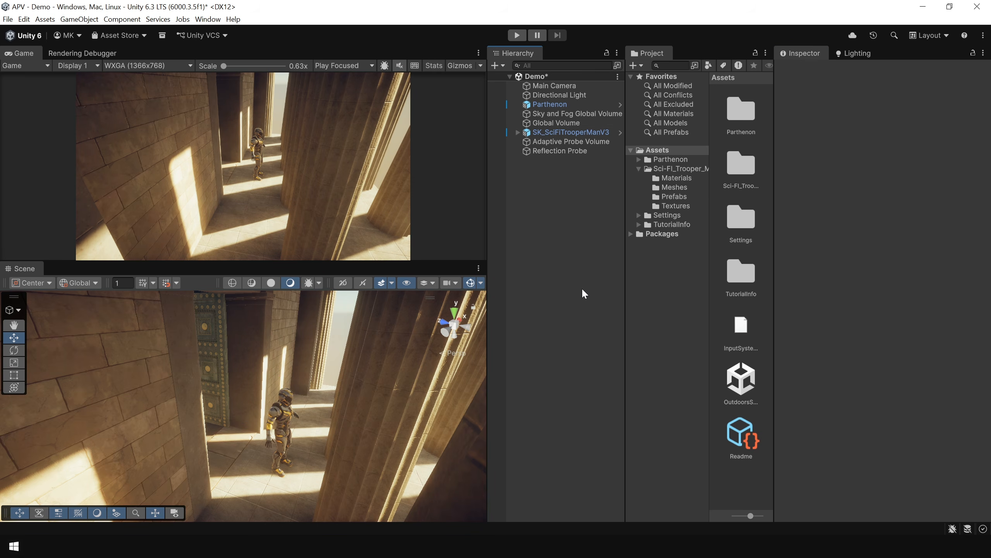